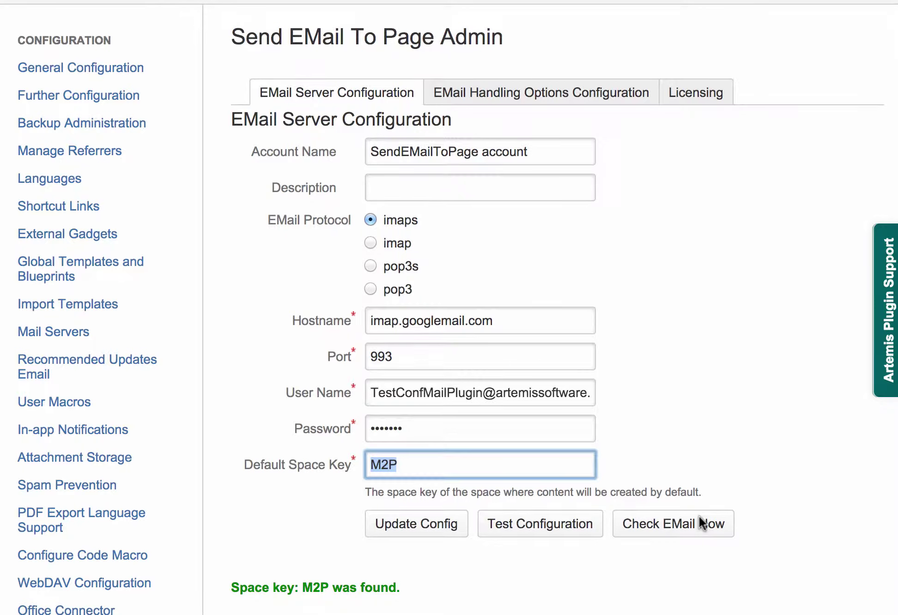
- Poll the plugin mailbox now and review the result line reporting the 'Test A 1' email
click(707, 522)
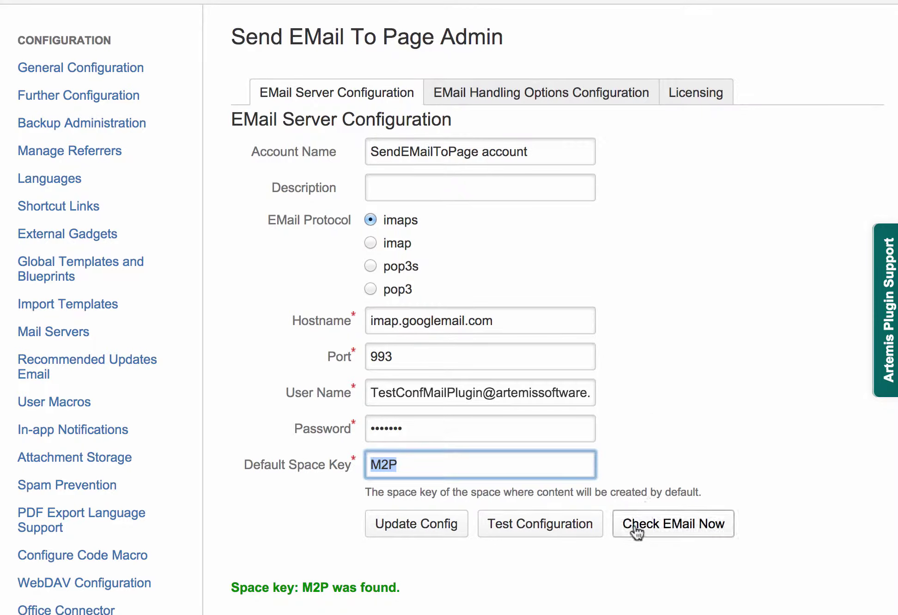
click(638, 528)
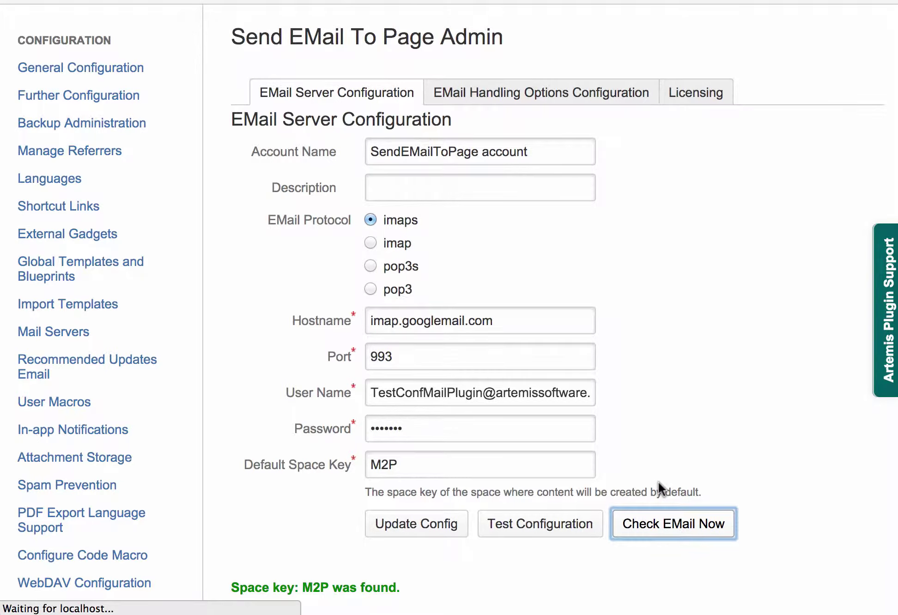
scroll(658, 481, down, 3)
scroll(658, 480, down, 2)
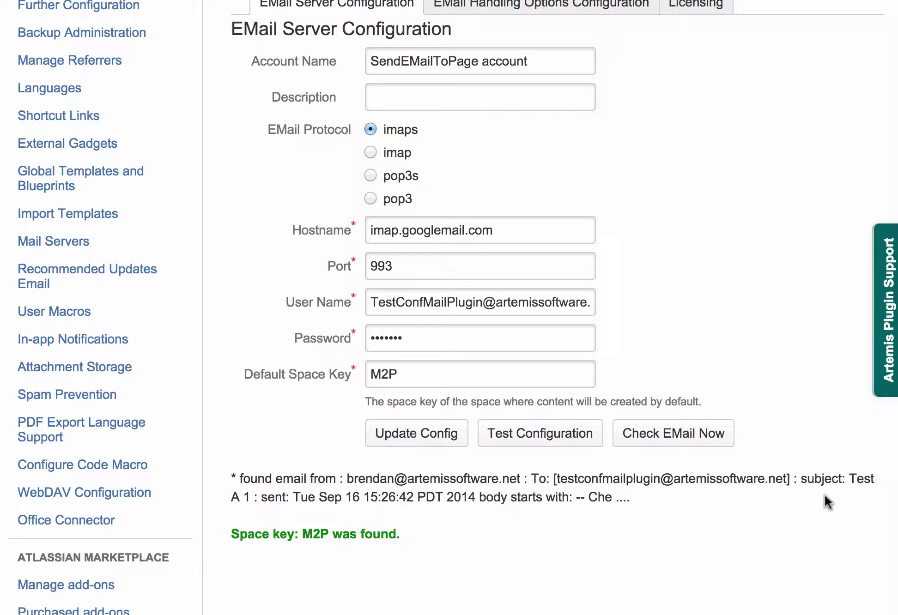
scroll(287, 252, up, 3)
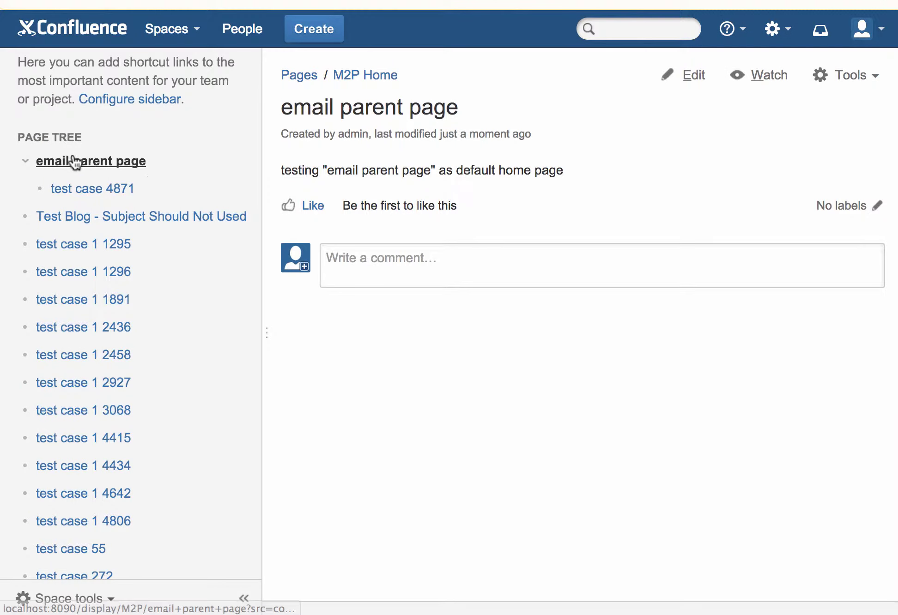
- View the new 'Test A 1' page in the M2P page tree, then return to 'email parent page'
scroll(146, 164, up, 2)
scroll(146, 164, up, 2)
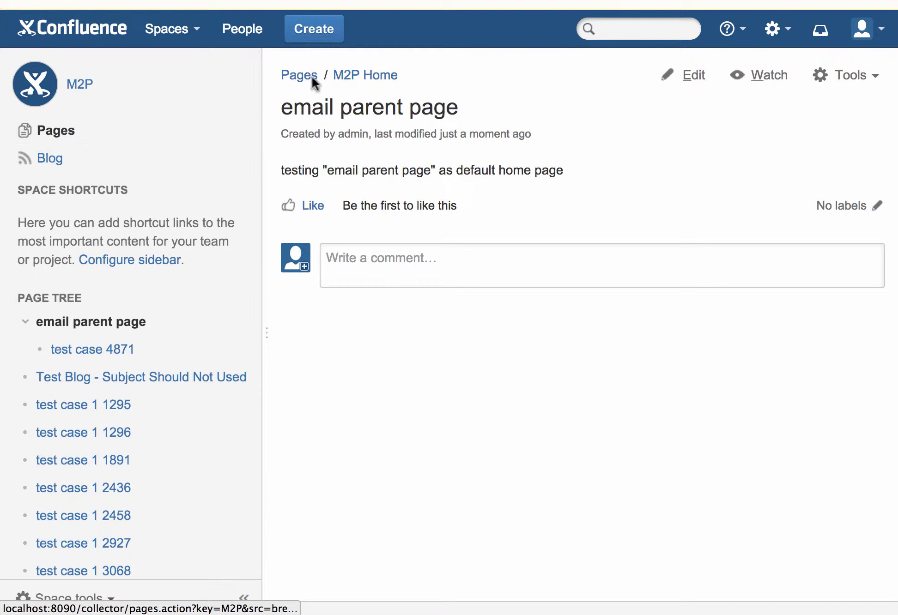
click(350, 82)
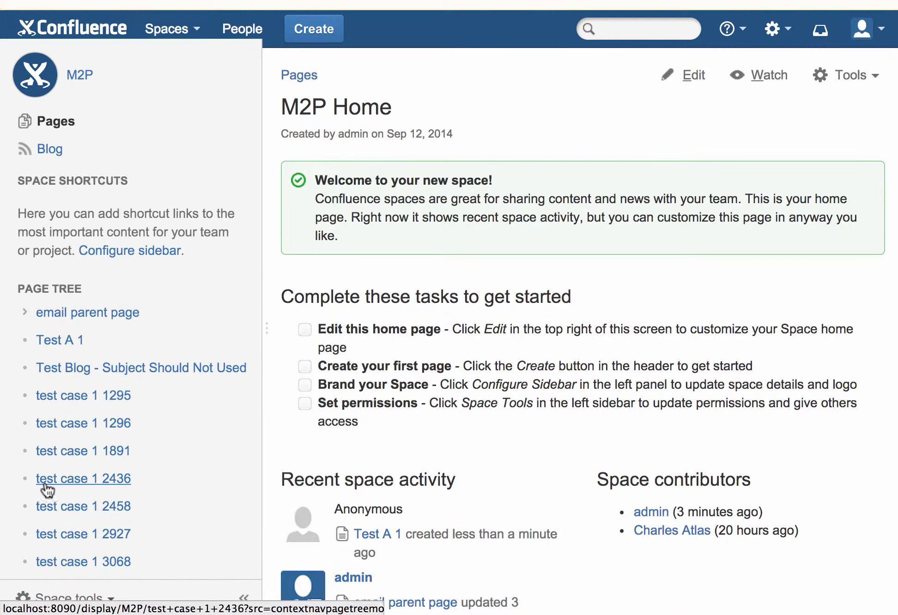
click(57, 342)
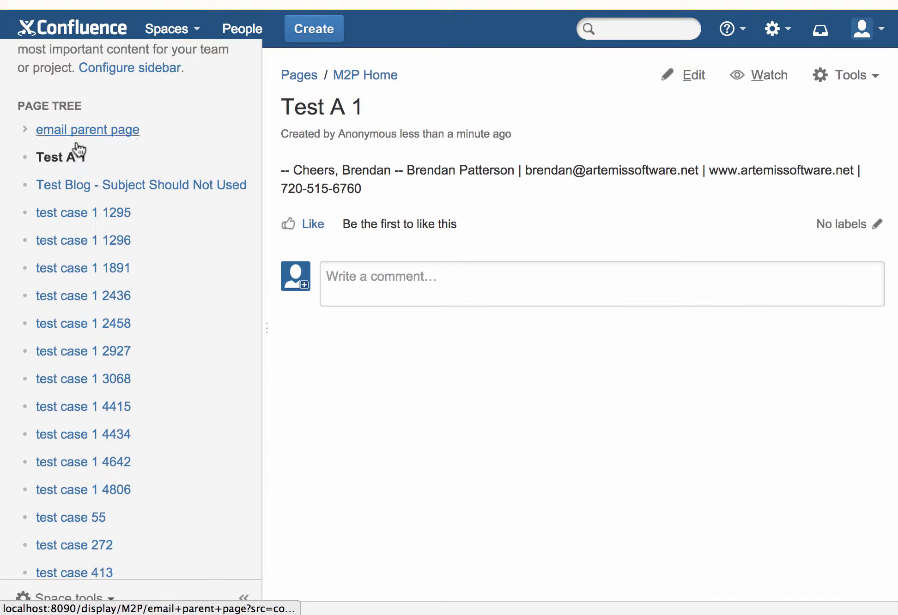
click(347, 82)
click(49, 131)
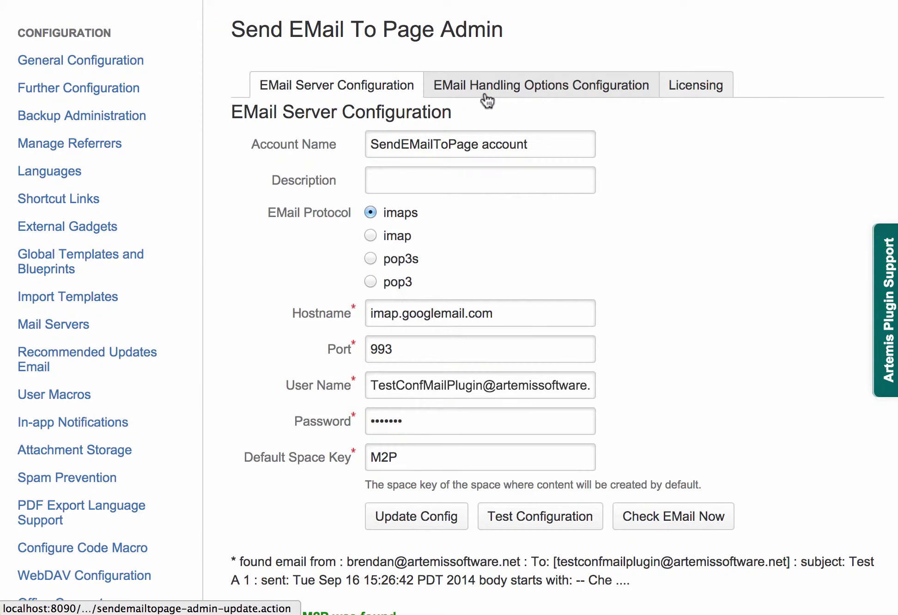
- Set Default Parent Page to 'email parent page' in EMail Handling Options and save
click(483, 90)
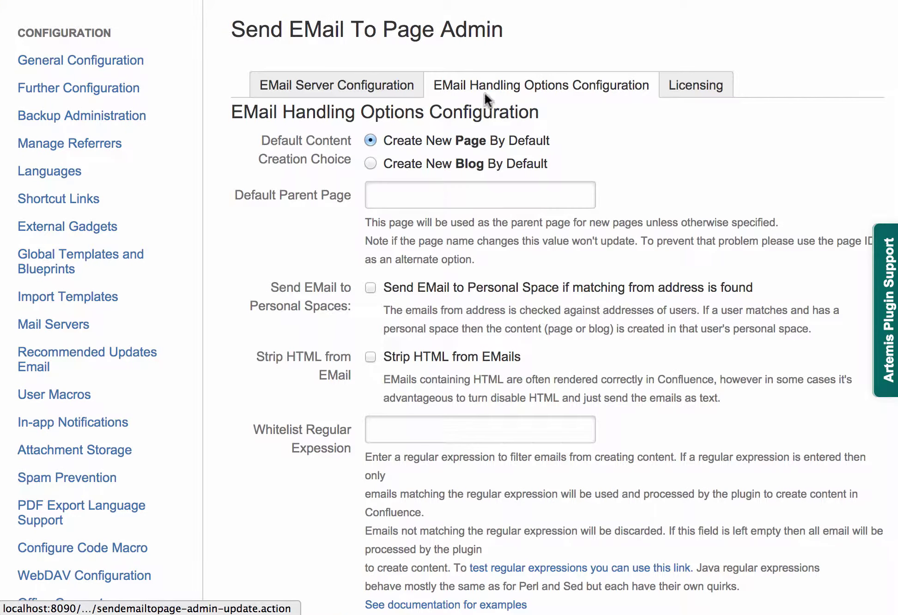
click(452, 194)
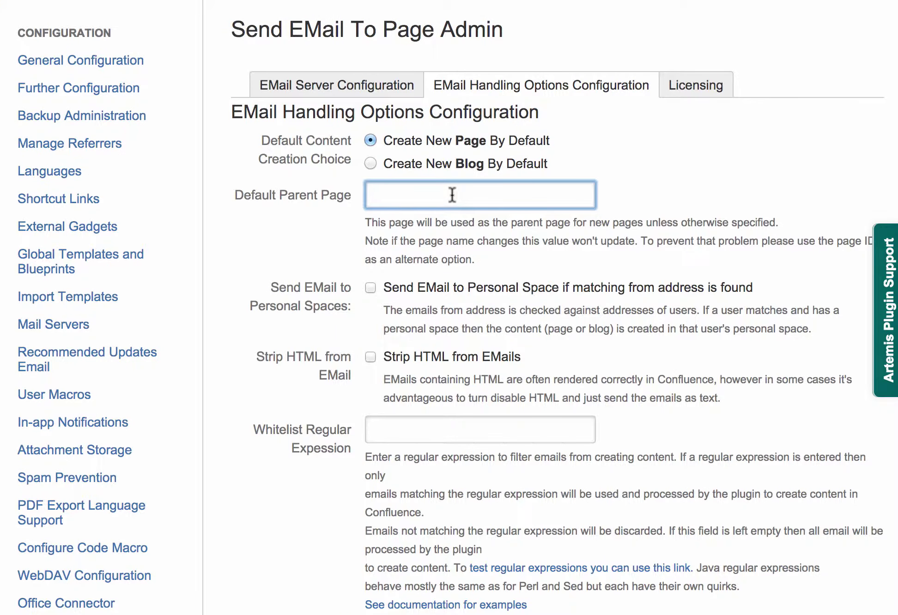
text(email parent page)
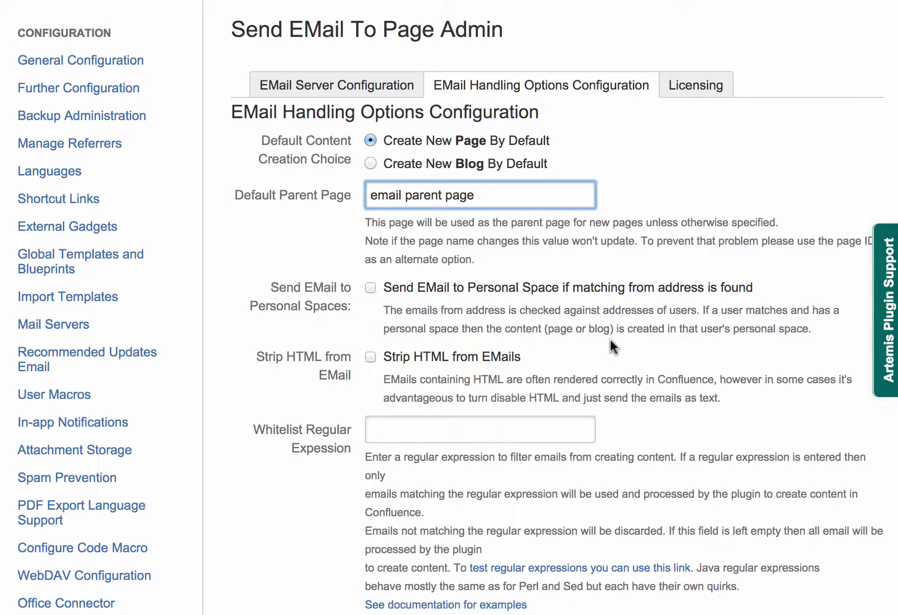
scroll(610, 342, down, 15)
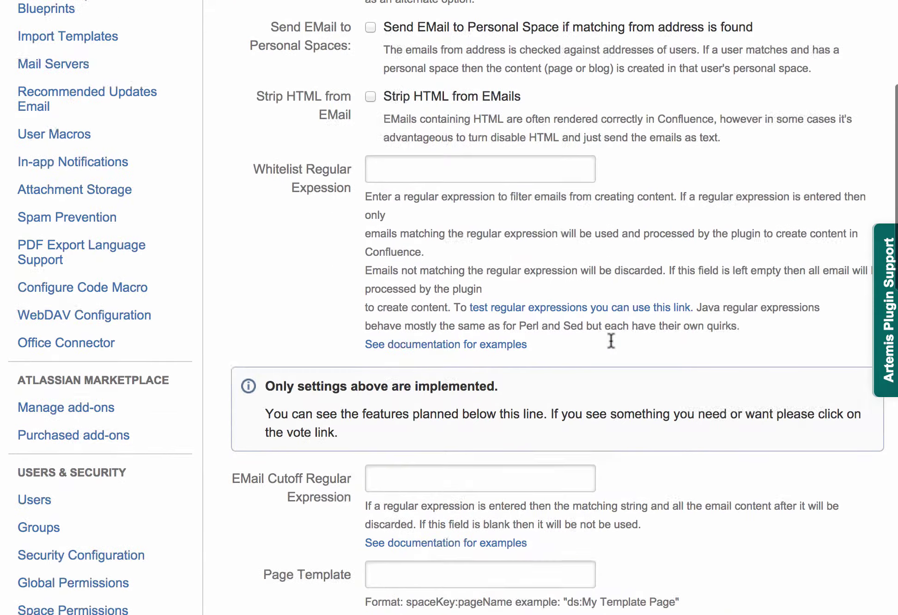
scroll(610, 339, down, 5)
click(473, 201)
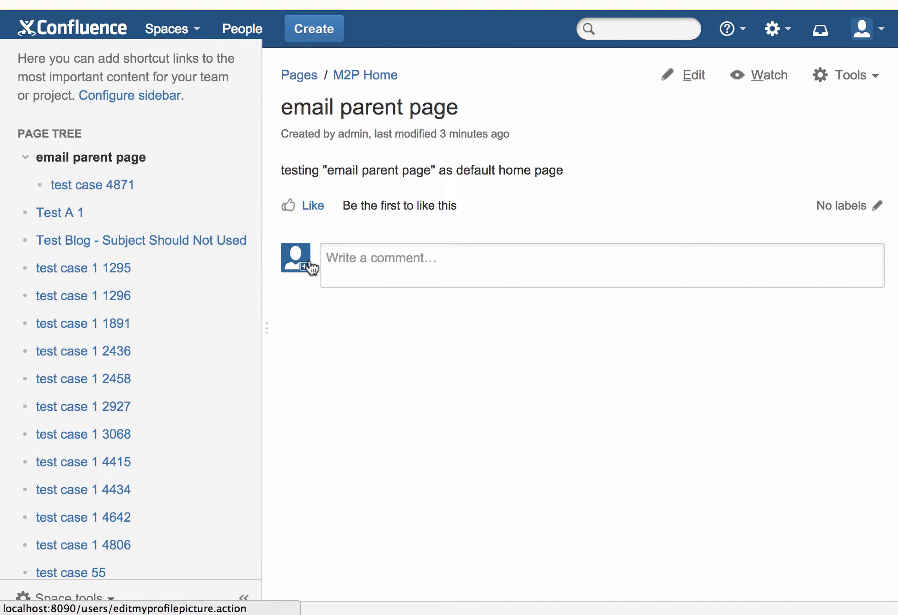
- Insert a Children Display macro on a new line below the page's intro text
key(e)
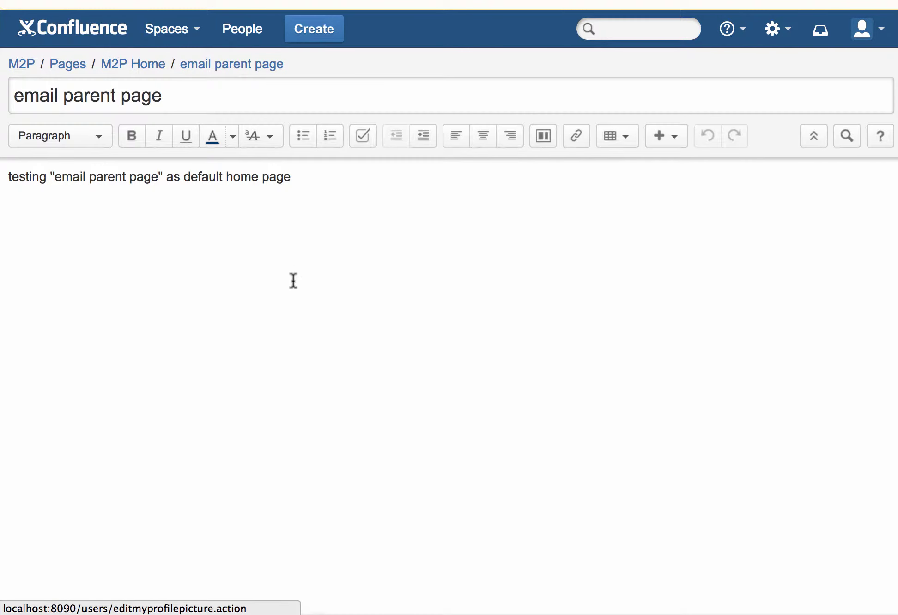
click(293, 282)
key(Return)
key(Return)
text({)
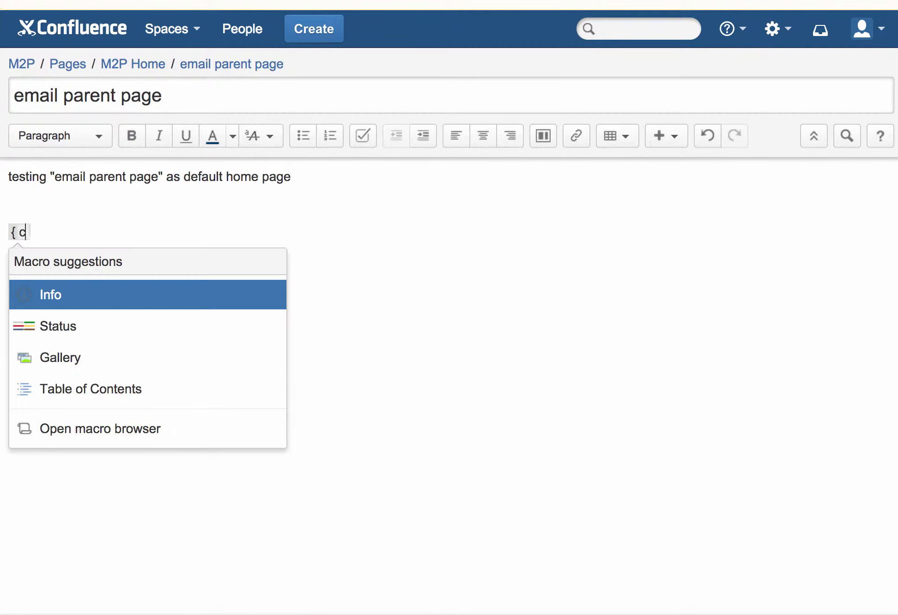
text(chil)
key(BackSpace)
key(BackSpace)
key(BackSpace)
key(BackSpace)
key(BackSpace)
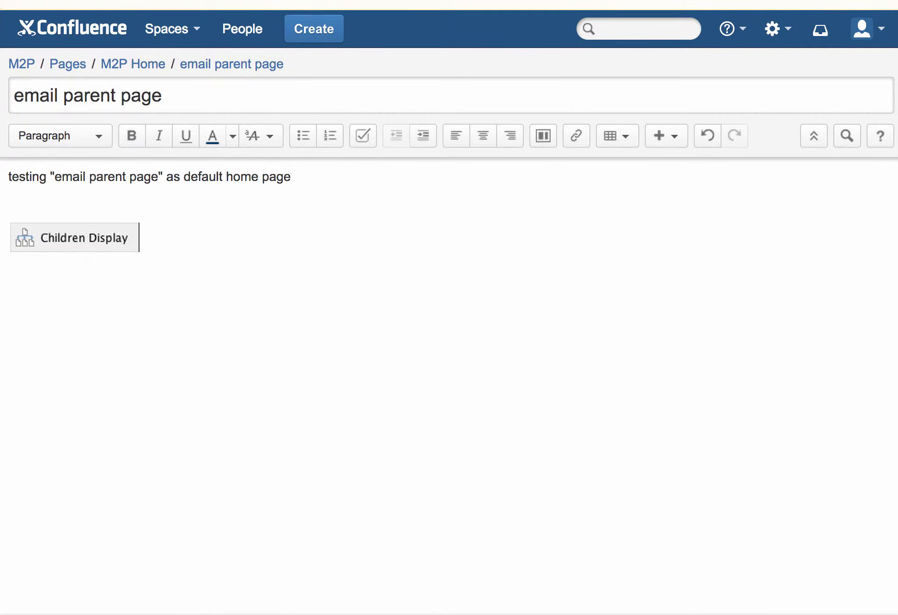
key(super+Tab)
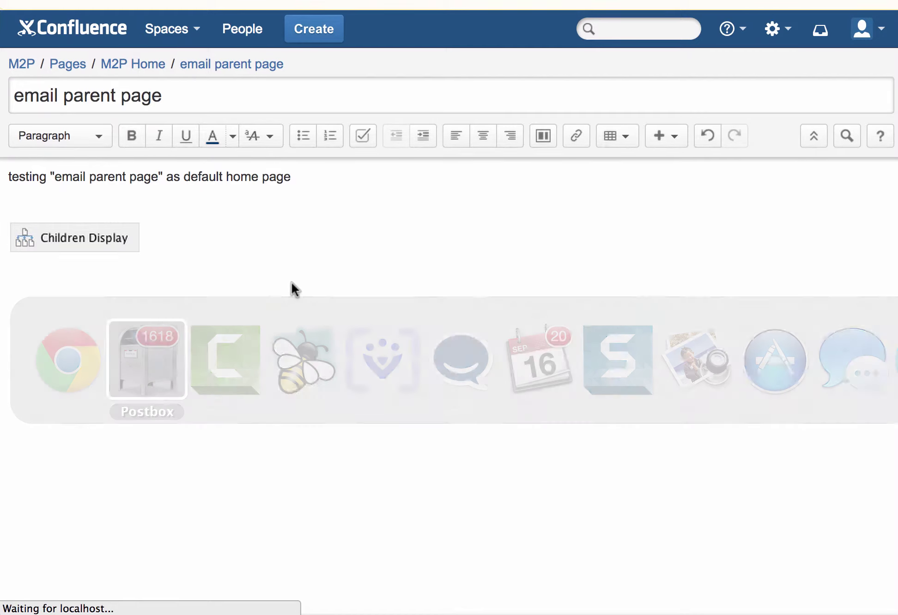
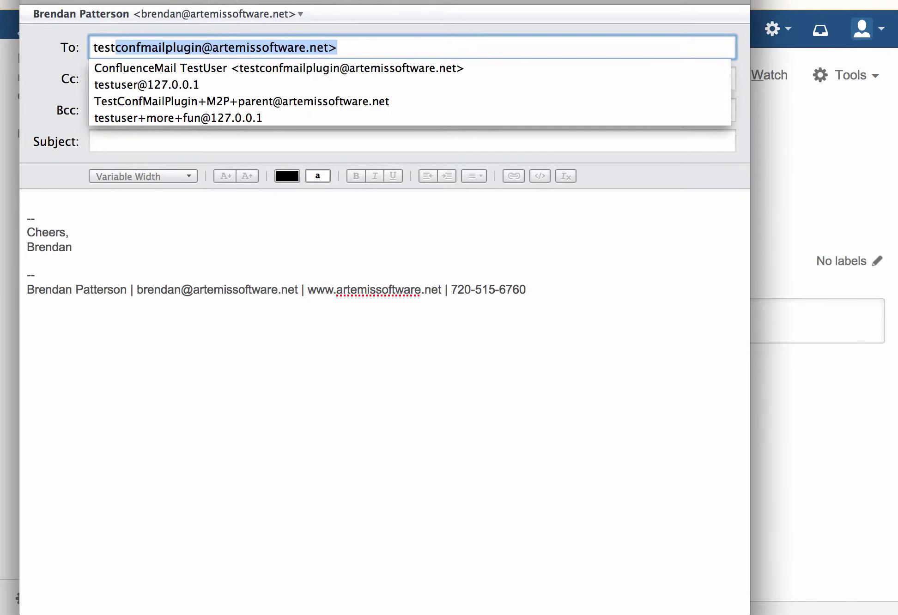
- Send an email with subject 'Test A 2' to the autocompleted test mailbox address
key(Return)
click(258, 141)
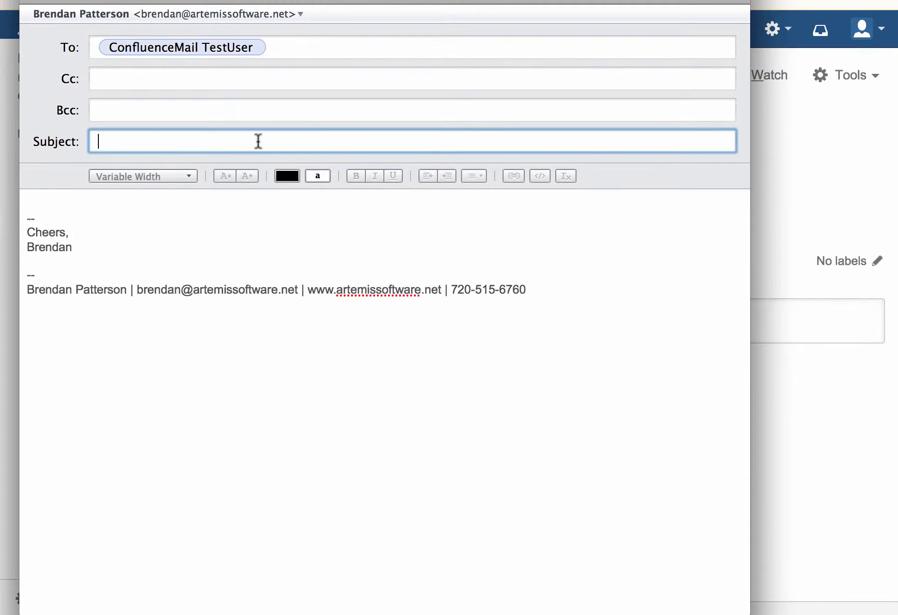
text(Test A 2)
key(super+Return)
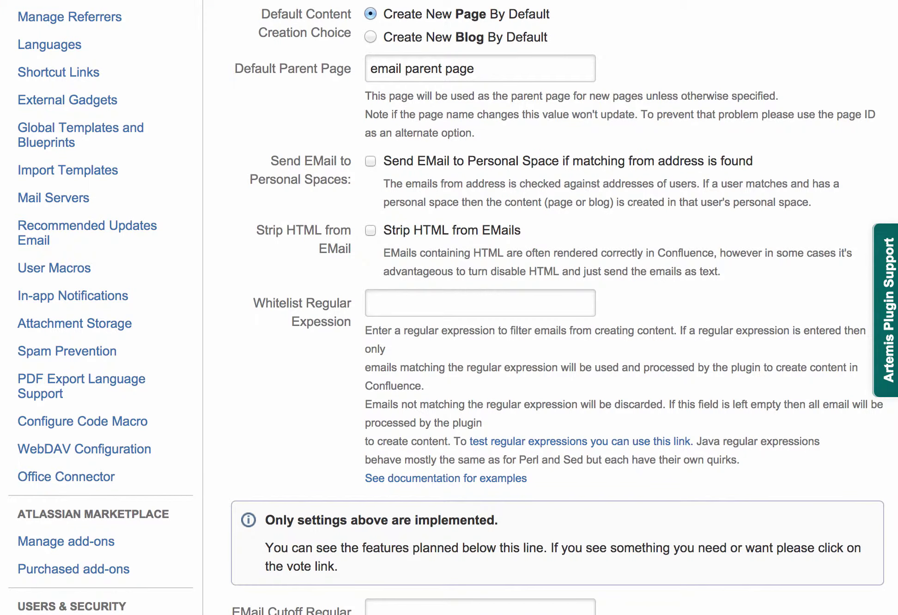
- Poll the plugin mailbox again from the email server settings and review the 'Test A 2' result
scroll(373, 202, up, 5)
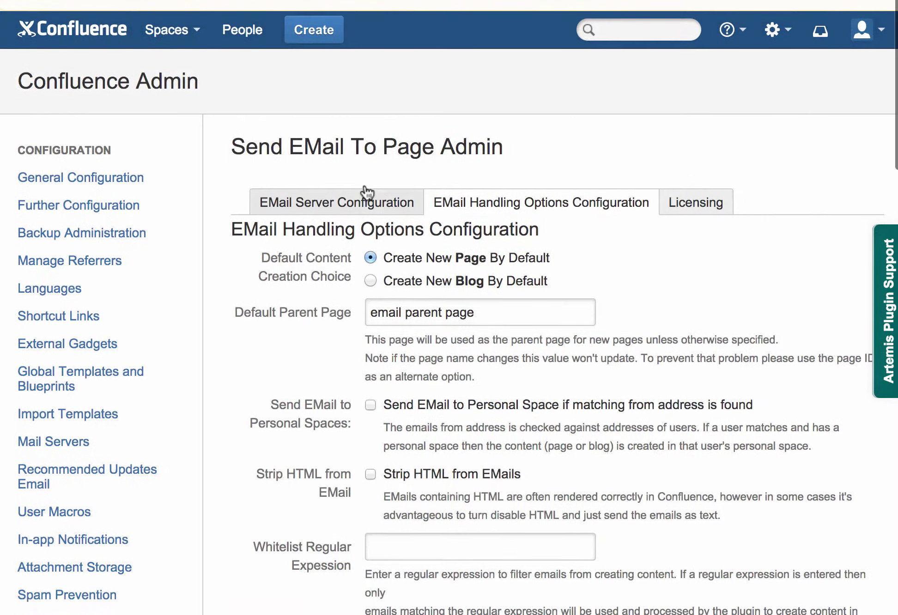
click(362, 206)
scroll(408, 287, down, 5)
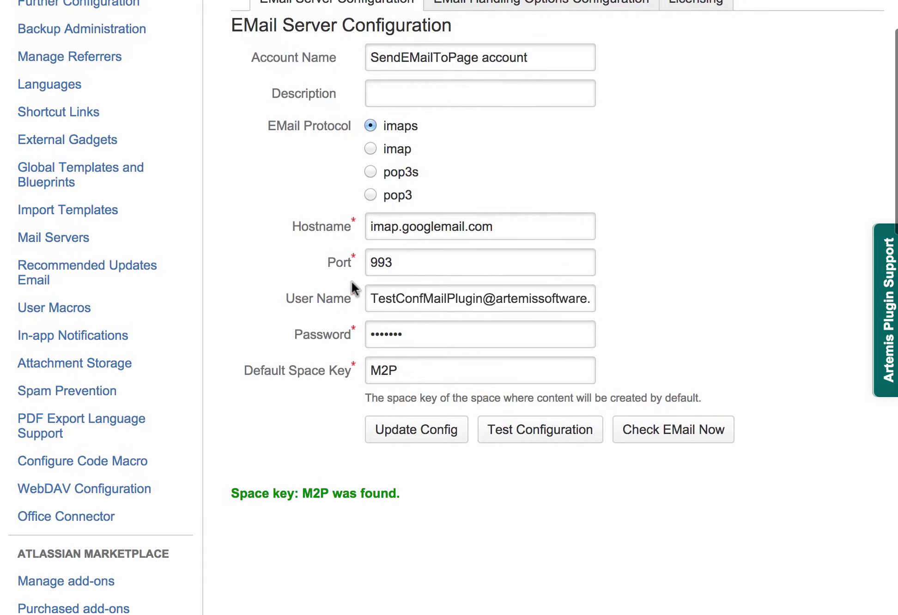
click(652, 437)
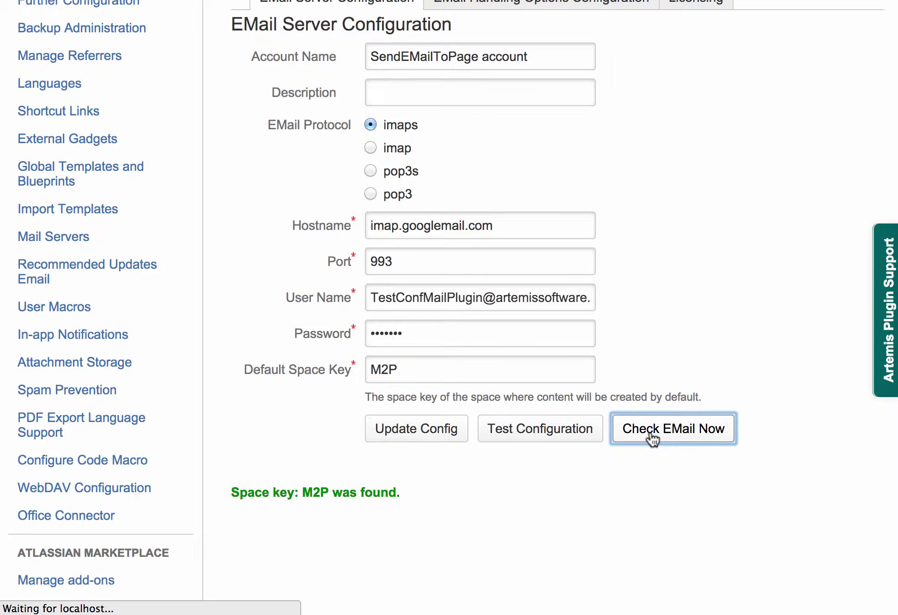
scroll(651, 436, up, 1)
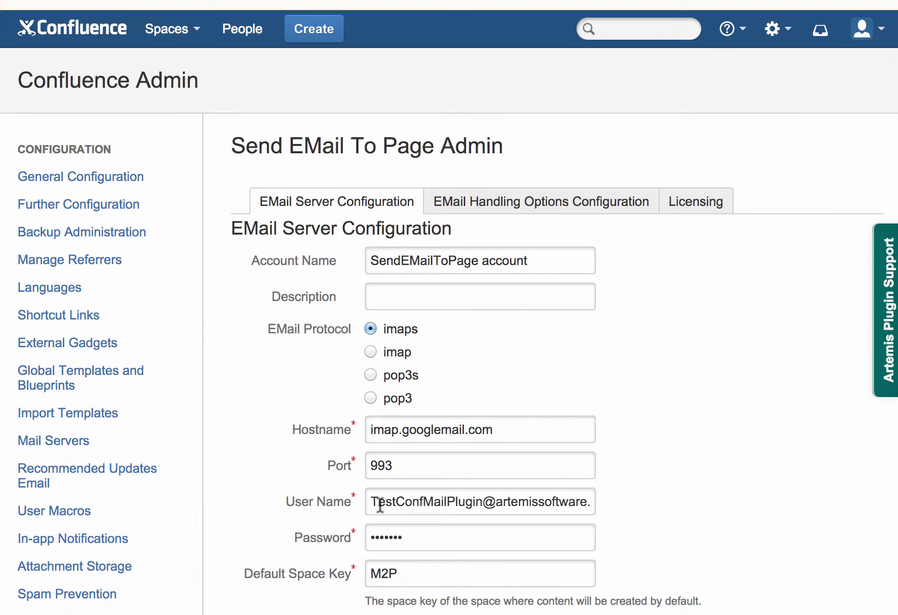
scroll(380, 505, down, 5)
drag(236, 481, 684, 501)
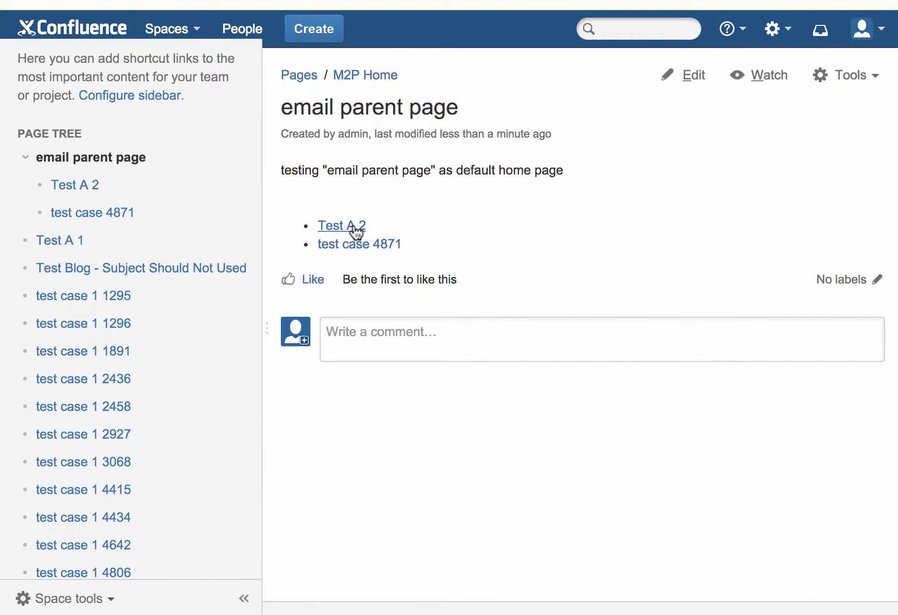
- Go from 'Test A 2' to the plugin documentation link in the Artemis Home add-on table
click(339, 227)
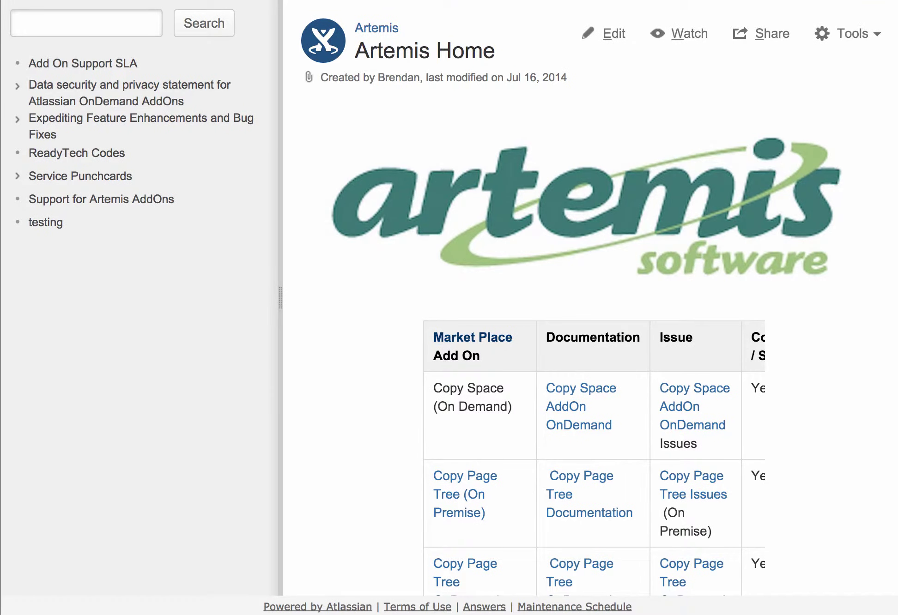
scroll(609, 402, down, 2)
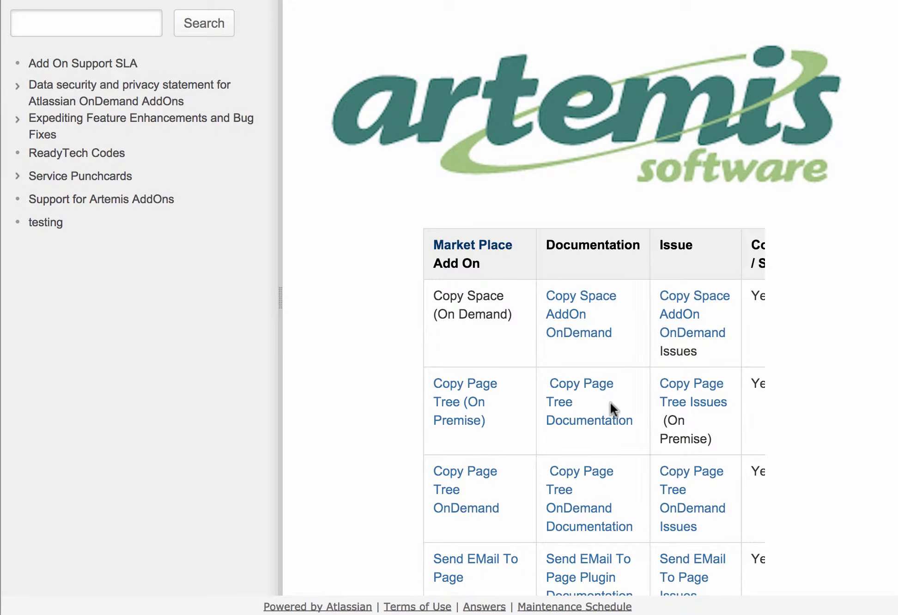
key([)
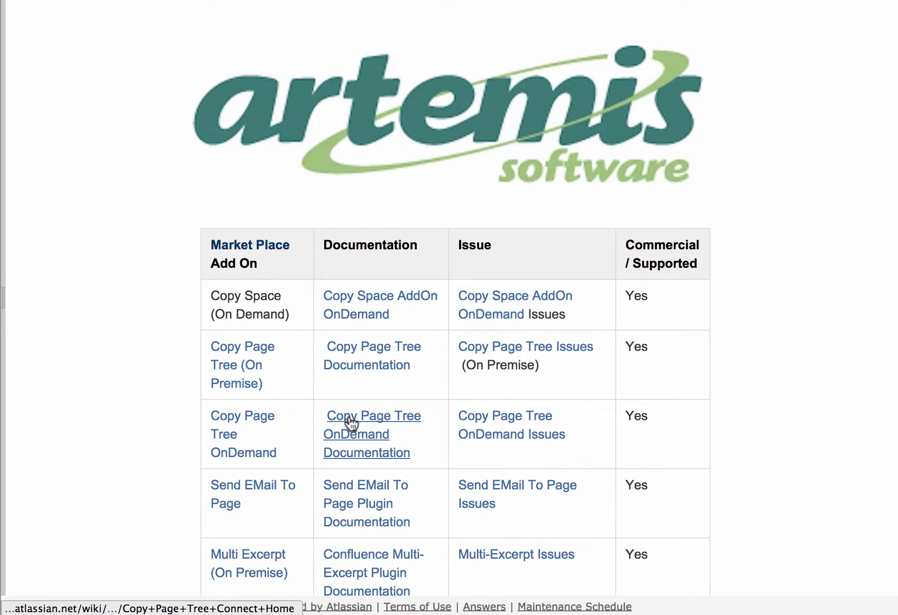
scroll(351, 421, down, 2)
click(381, 392)
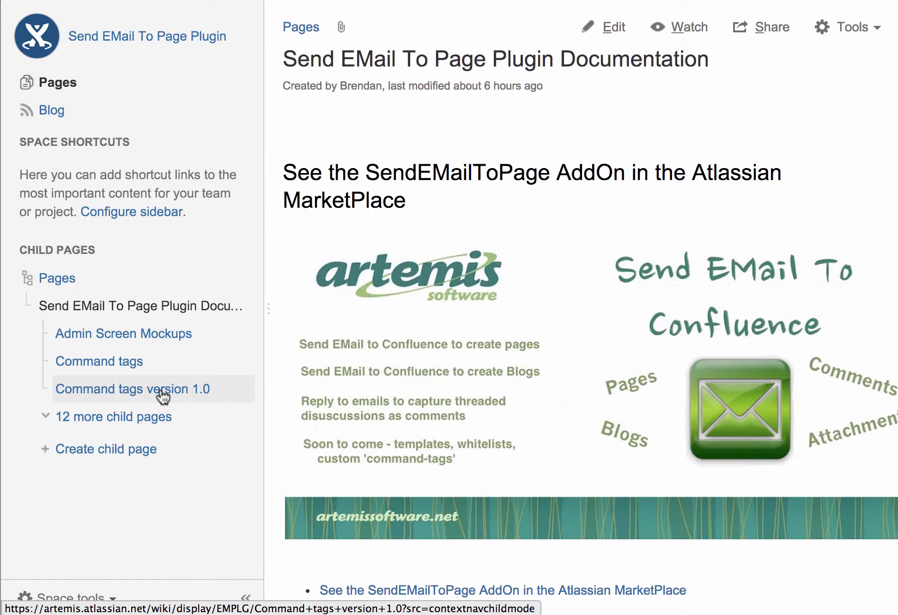
- Open 'Command tags version 1.0' and select its <M2P:space=...:title=...> example line
click(162, 392)
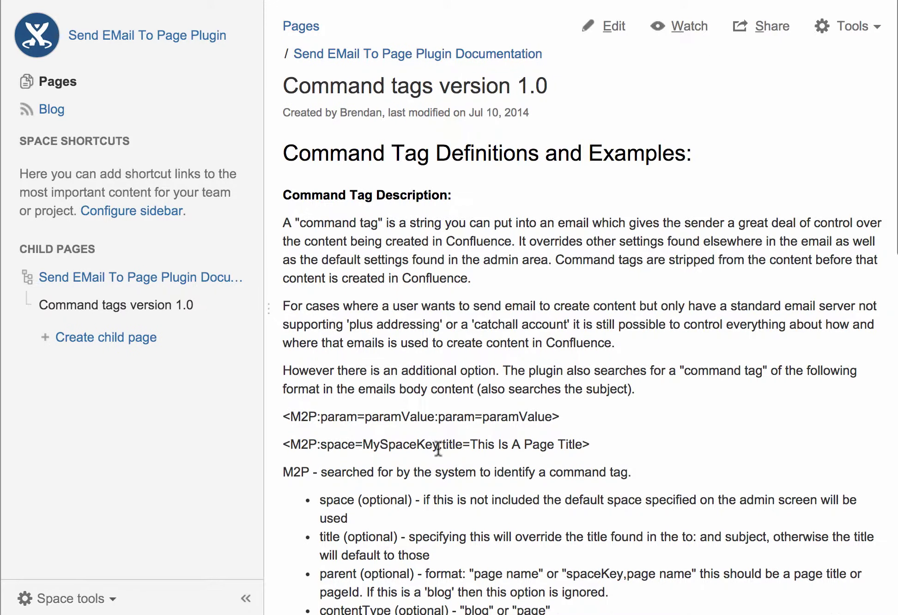
scroll(438, 448, down, 5)
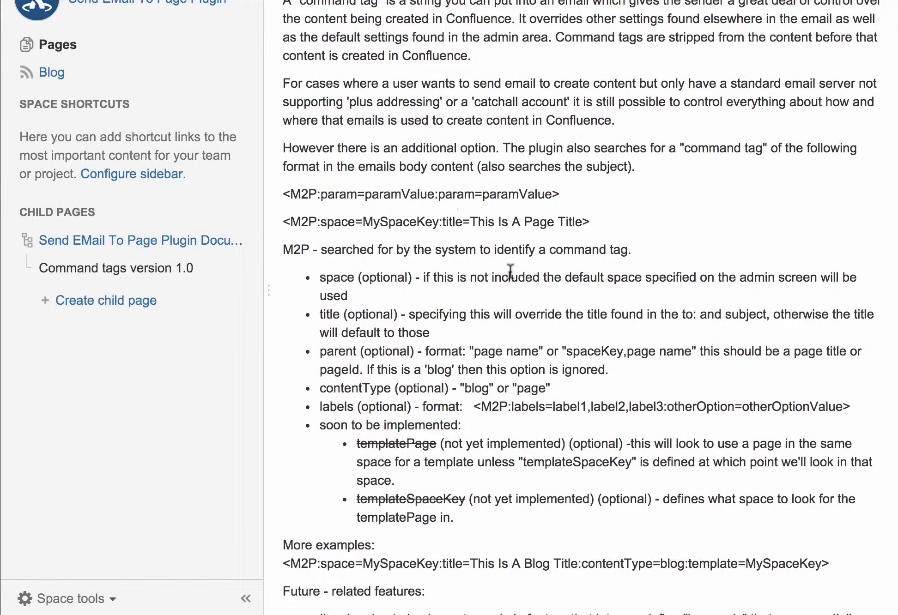
scroll(509, 269, down, 3)
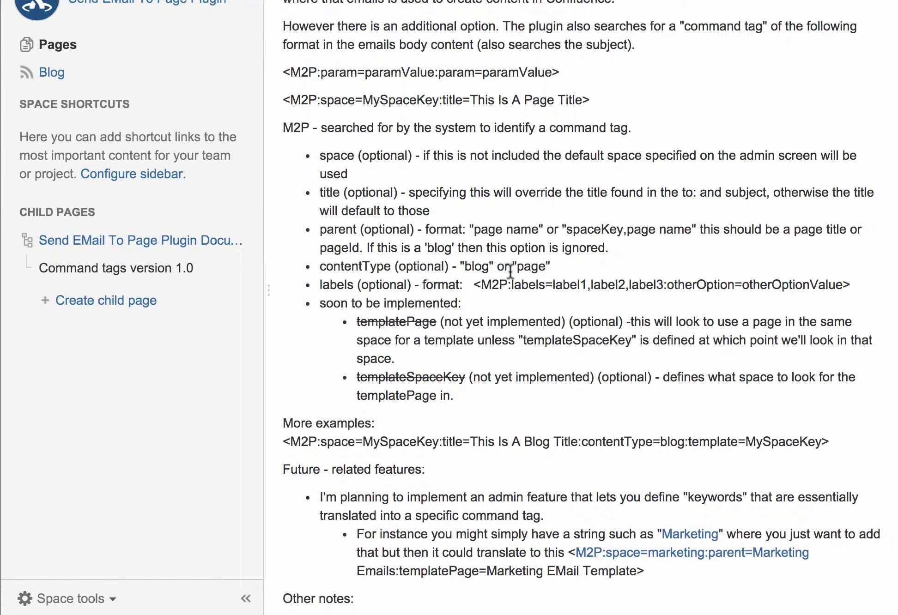
scroll(510, 271, up, 5)
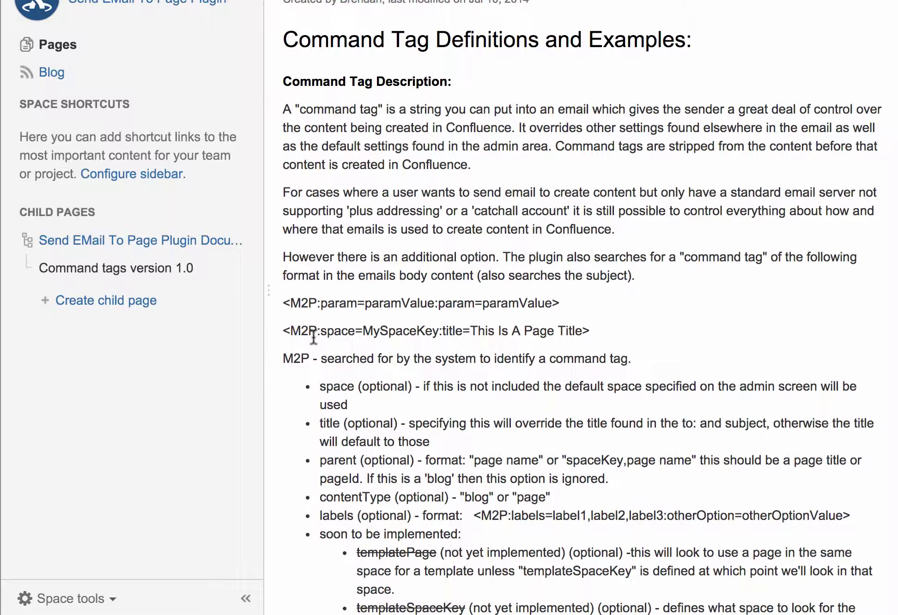
drag(283, 330, 595, 329)
key(super+c)
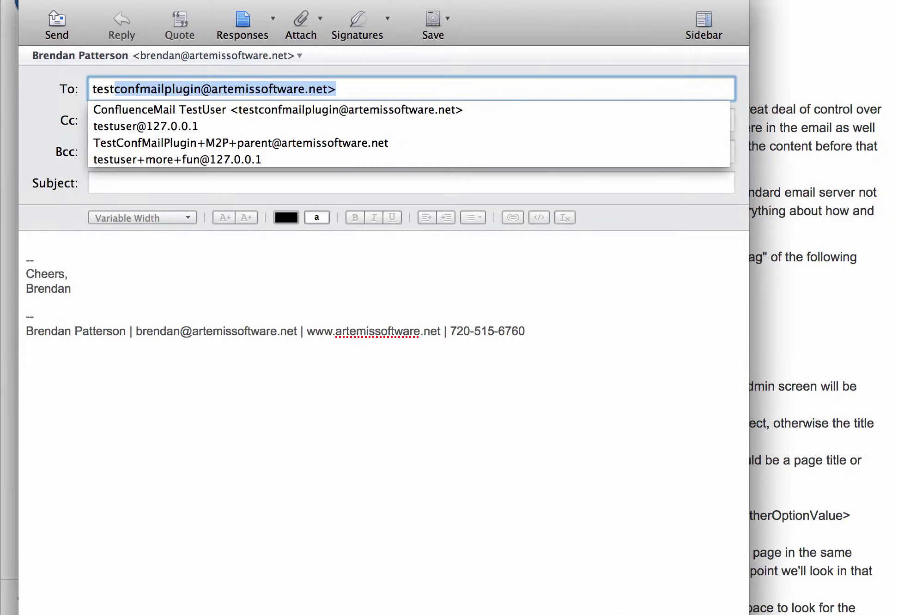
- Copy the tag and start a new email with subject 'Test A 3'
key(Tab)
click(97, 183)
text(Test A 3)
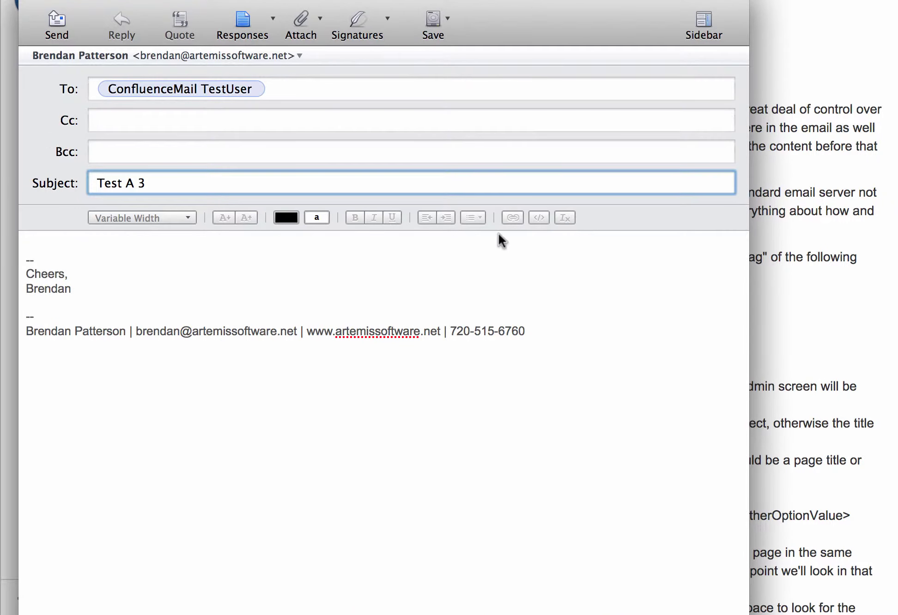
- Paste the M2P tag into the body with its title changed to 'Overridden title Test A 4', then send
click(501, 244)
key(Return)
key(super+v)
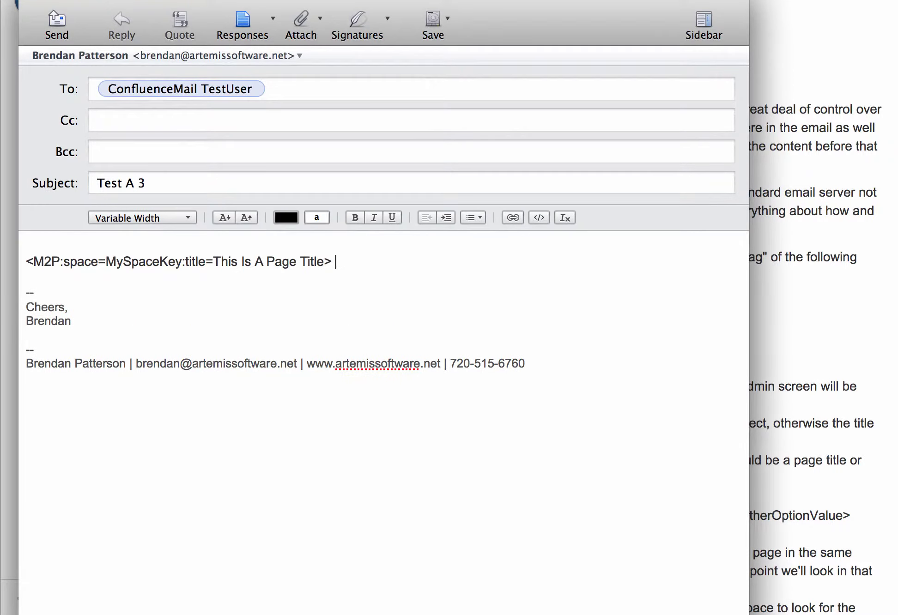
key(Left)
key(Left)
key(shift+Right)
key(shift+Left)
key(shift+Left)
key(shift+Left)
key(shift+Left)
key(shift+Left)
key(shift+Left)
key(shift+Left)
key(shift+Left)
key(shift+Left)
key(shift+Left)
key(shift+Left)
key(shift+Left)
key(shift+Left)
key(shift+Left)
key(shift+Left)
key(shift+Left)
key(shift+Left)
key(shift+Left)
key(shift+Left)
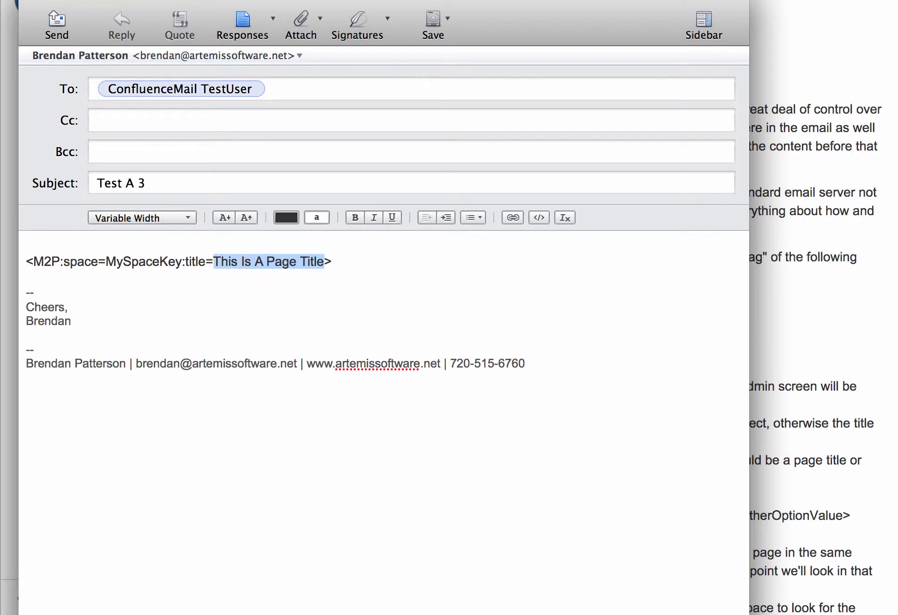
text(Over)
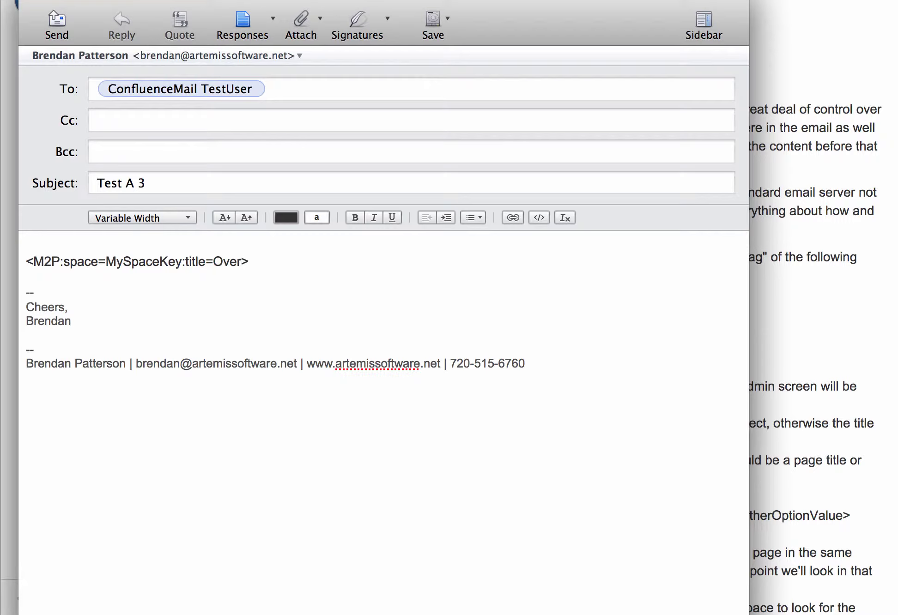
text(ridden title Test)
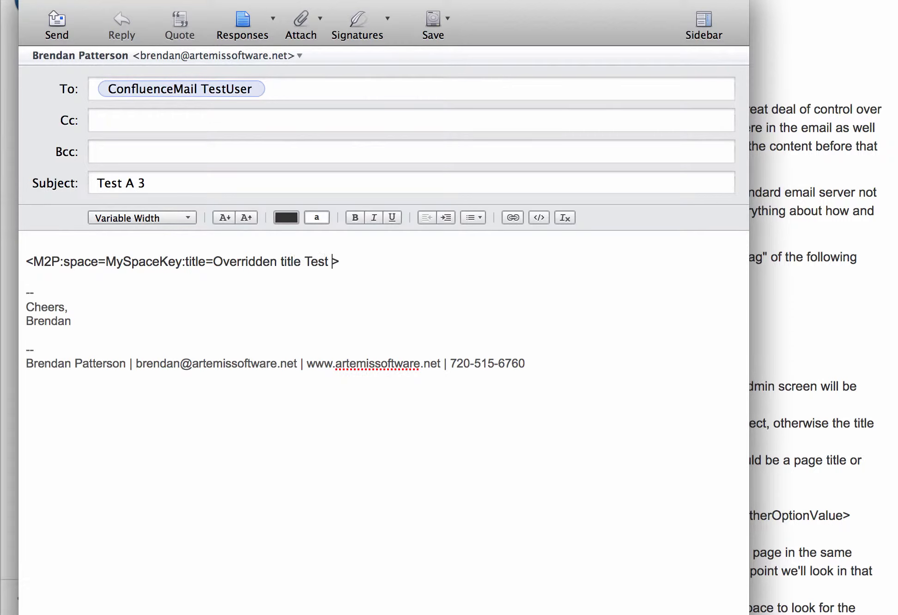
text( a)
key(BackSpace)
text(A 4)
key(Return)
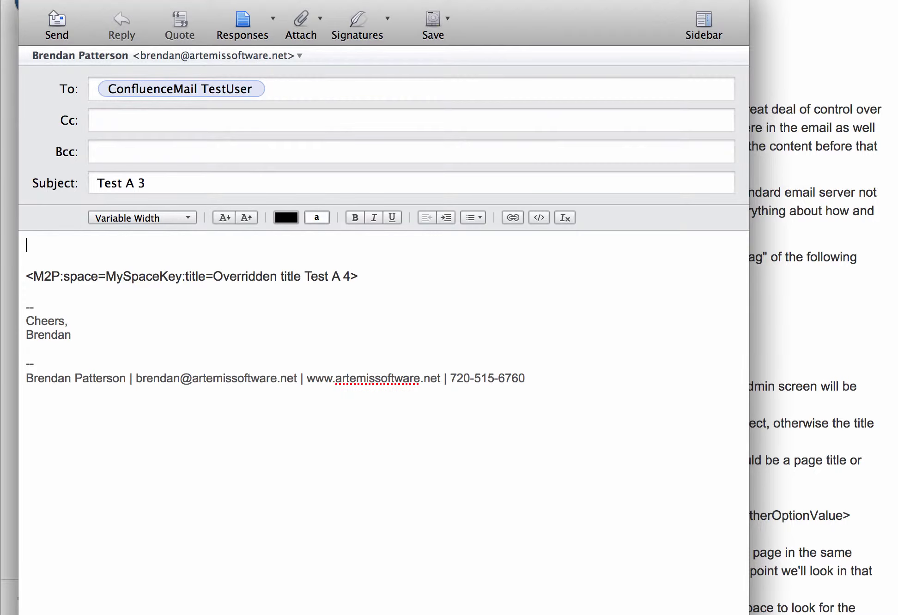
key(super+Tab)
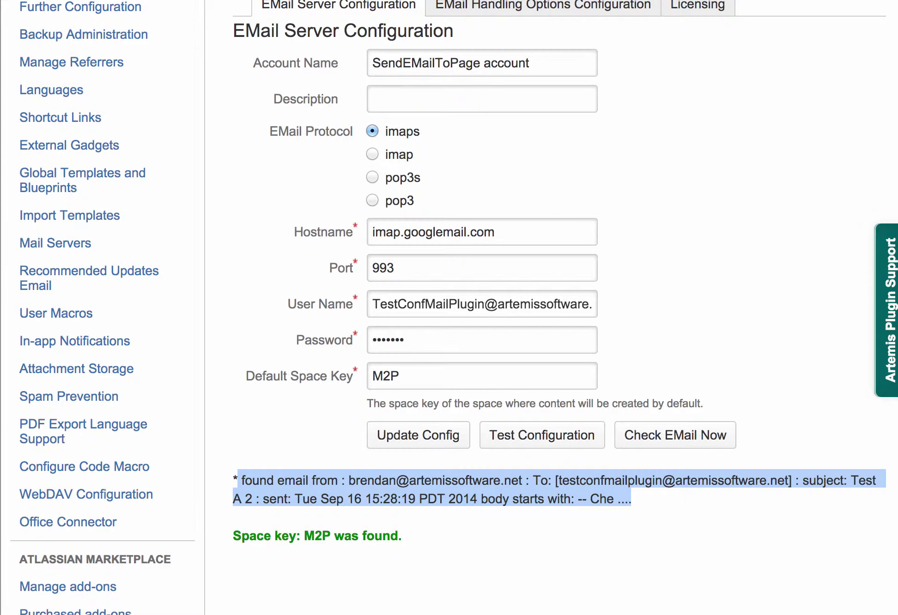
- Poll the mailbox so the 'Test A 3' email gets processed, and review the results
click(711, 438)
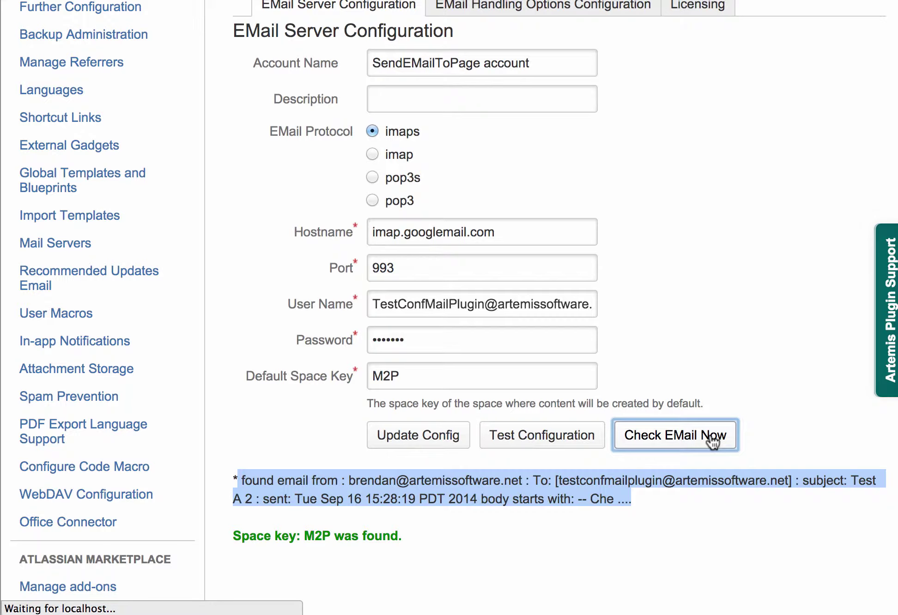
scroll(708, 244, up, 1)
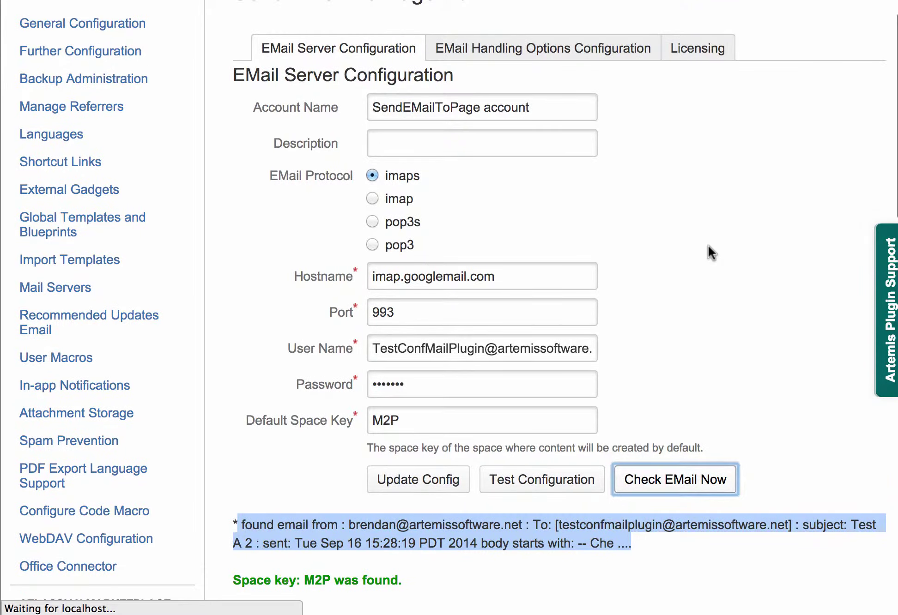
scroll(707, 245, down, 10)
scroll(707, 245, down, 8)
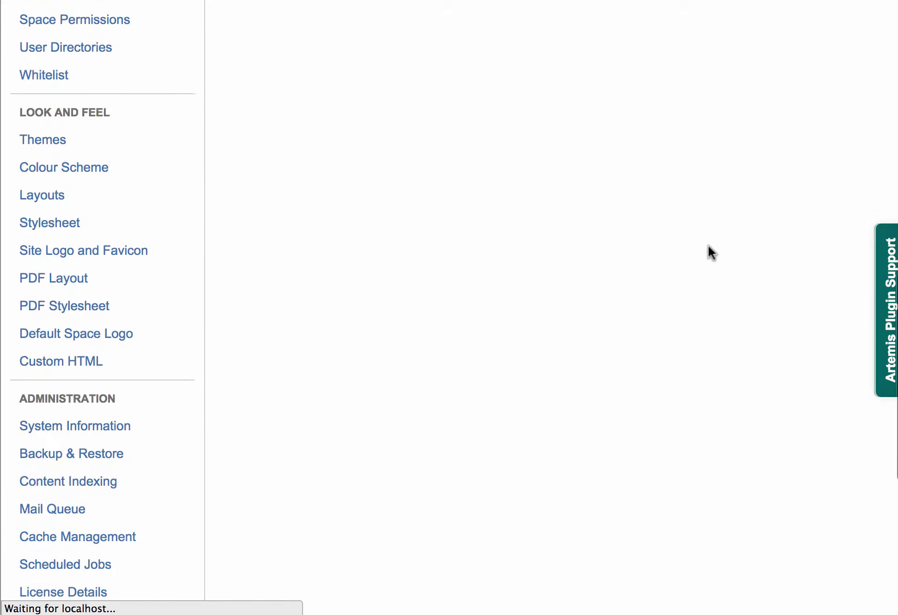
scroll(708, 244, down, 12)
scroll(708, 245, down, 10)
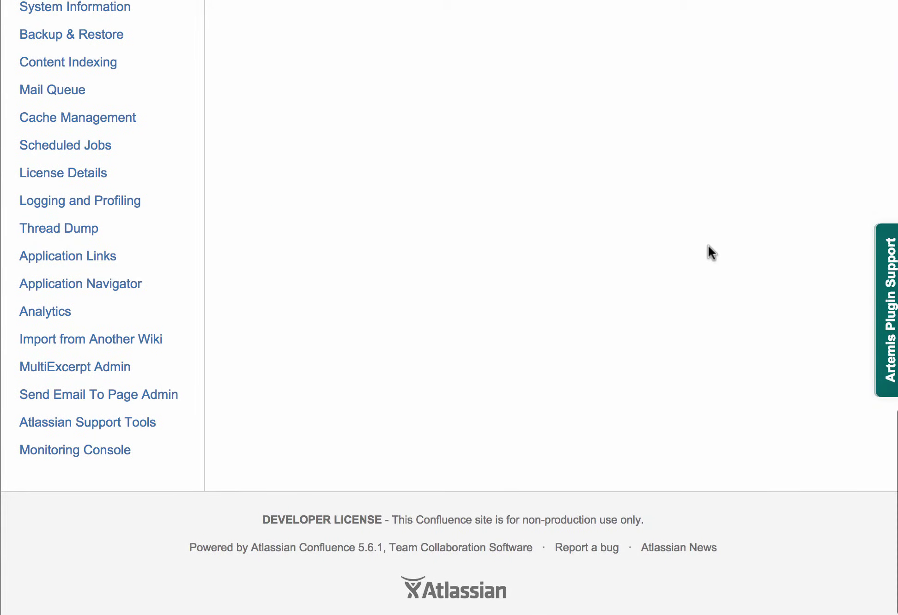
scroll(592, 388, up, 20)
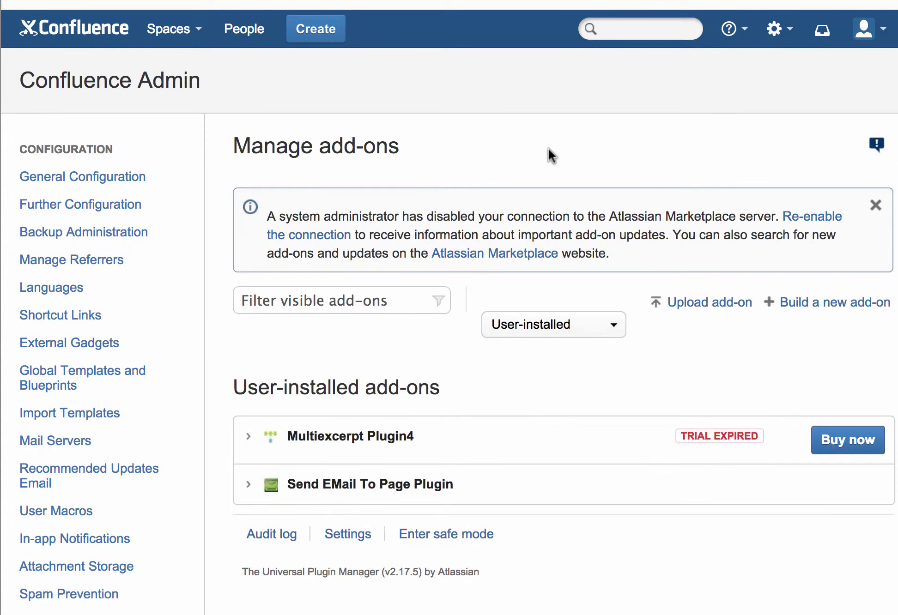
- Expand the Send EMail To Page Plugin entry to show version 2.0.3, vendor and license details
click(247, 488)
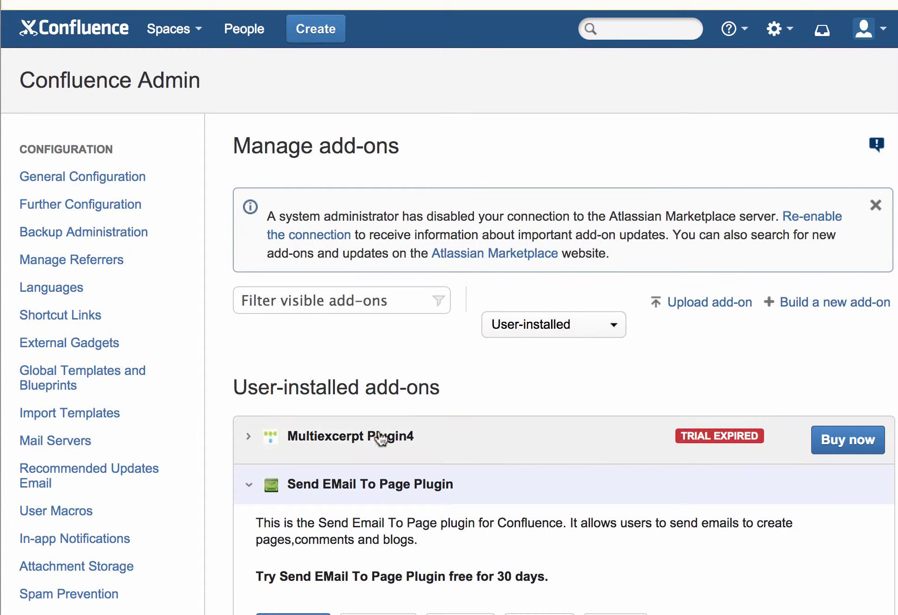
scroll(434, 425, down, 4)
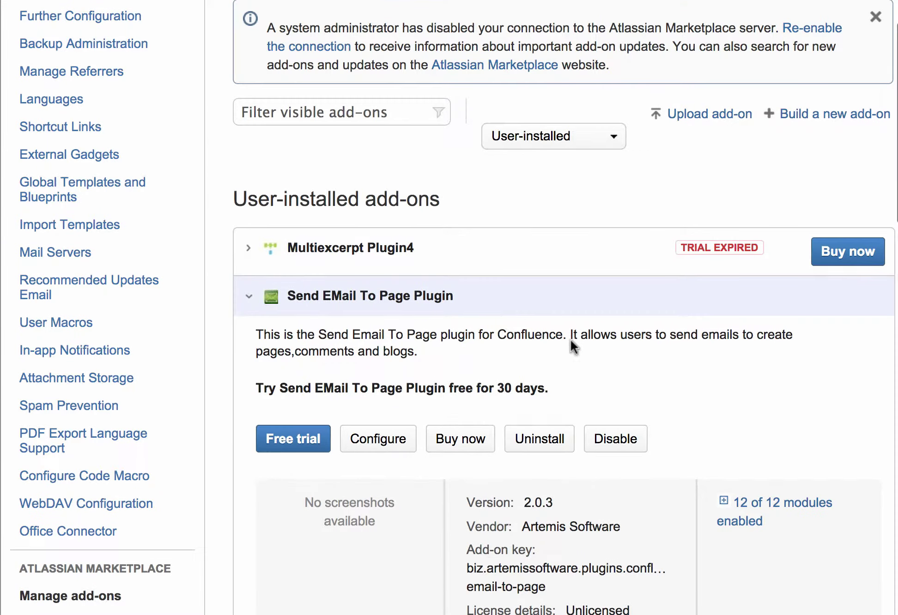
scroll(573, 344, down, 4)
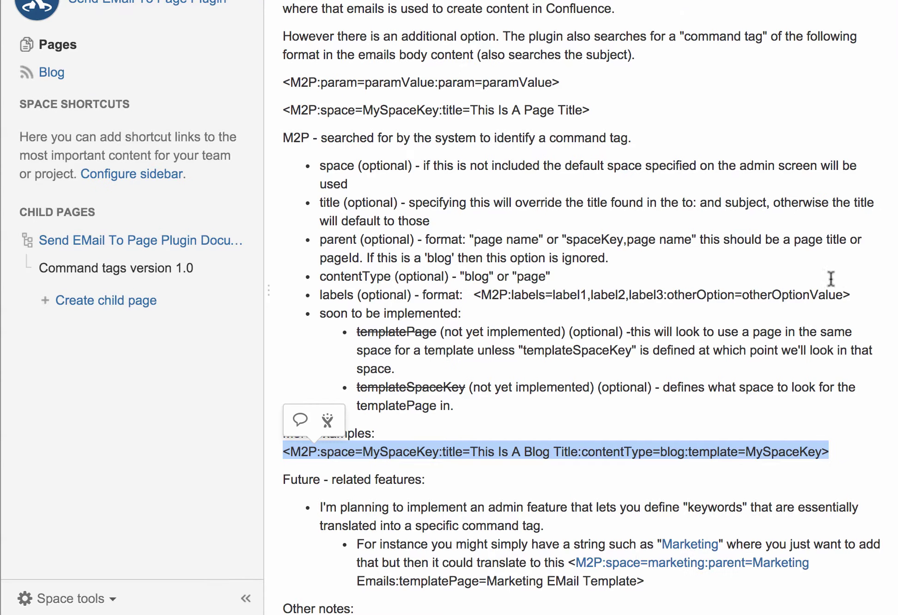
- Scroll through the Command tags version 1.0 page and select its title
scroll(751, 357, down, 3)
scroll(752, 358, down, 2)
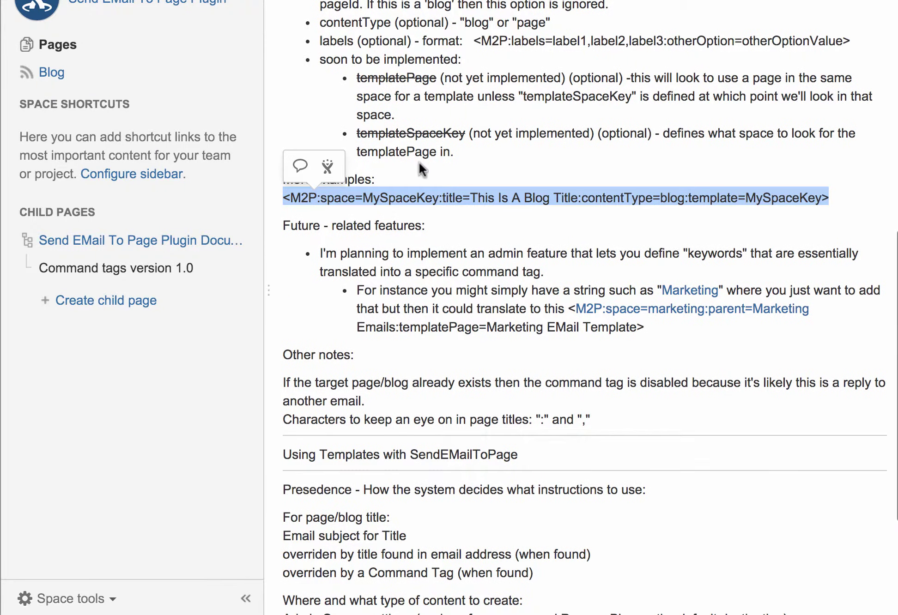
click(348, 221)
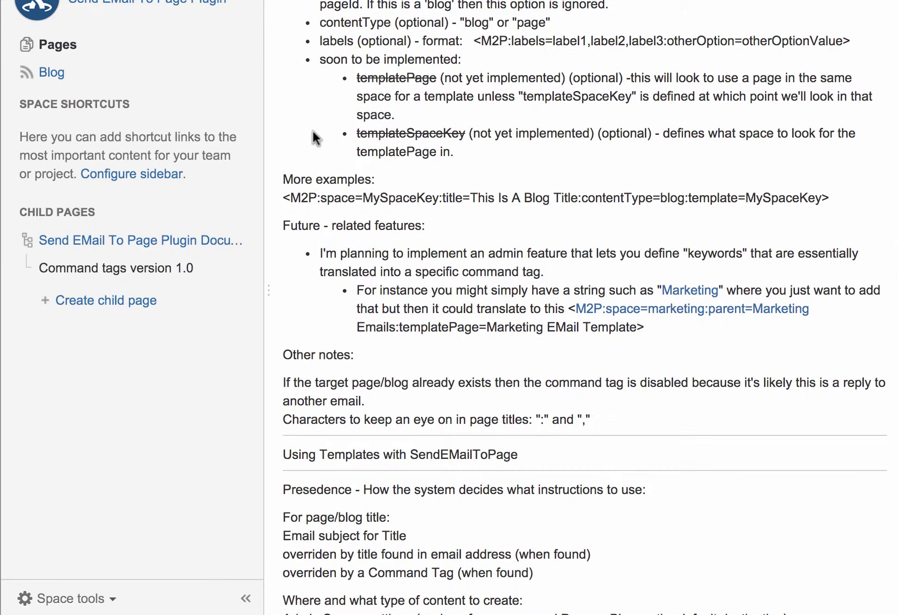
scroll(327, 132, up, 10)
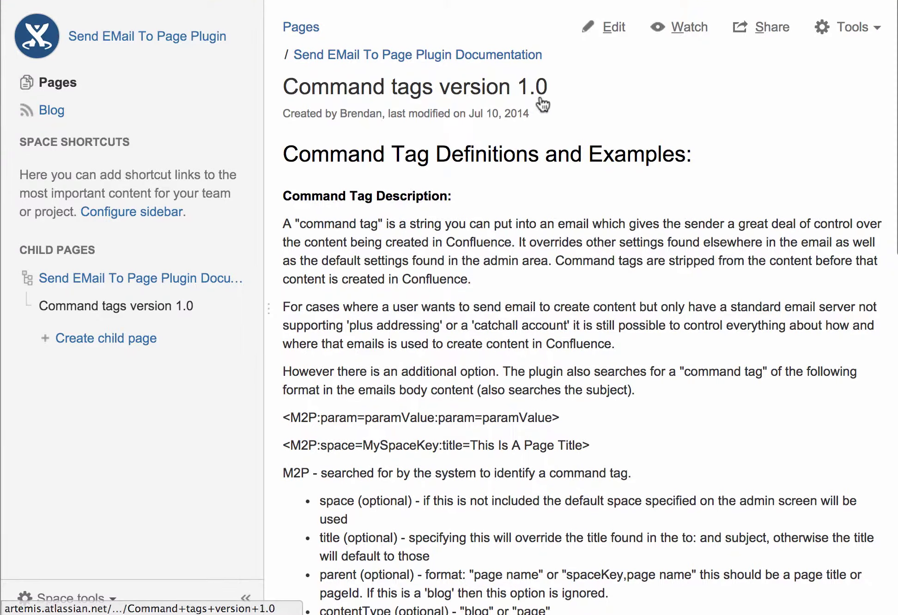
drag(557, 86, 286, 95)
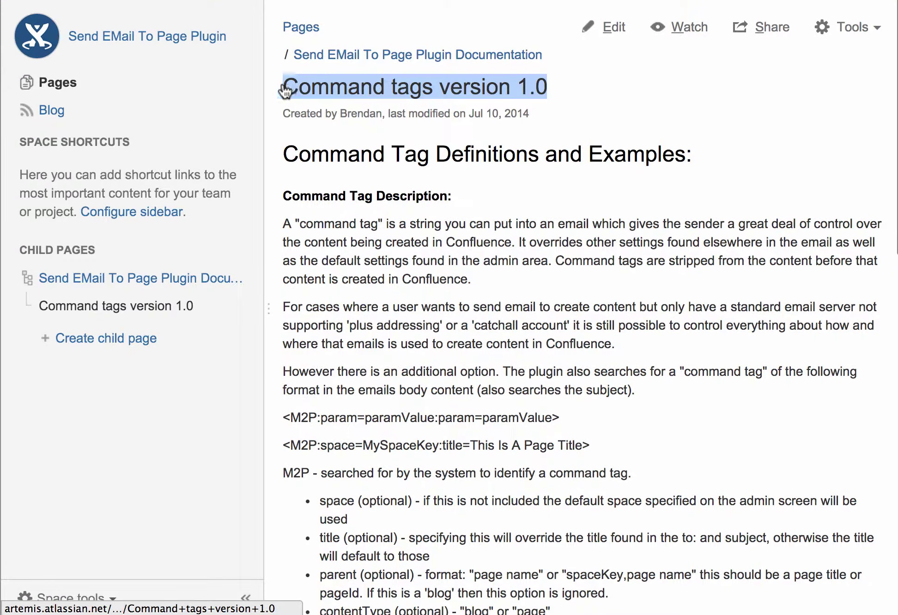
- Copy the '<M2P:space=...contentType=blog...>' example line and start a new email in Postbox
scroll(428, 315, down, 10)
scroll(426, 314, down, 6)
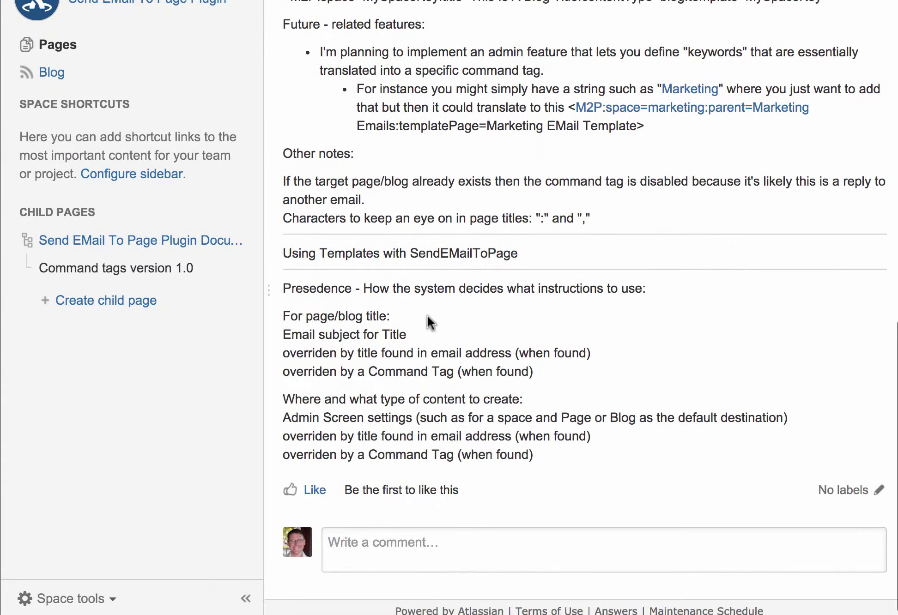
scroll(426, 314, up, 3)
scroll(426, 314, up, 10)
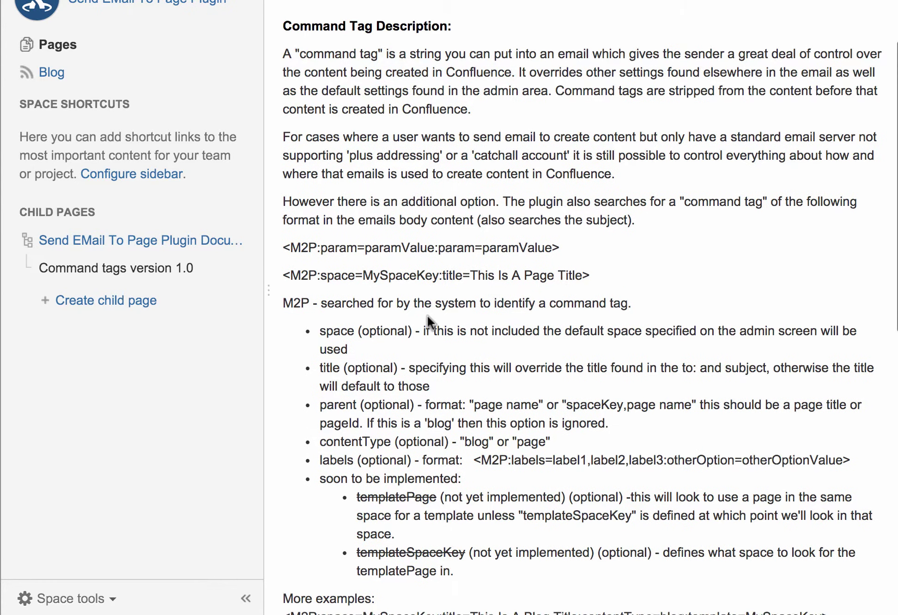
scroll(427, 315, down, 2)
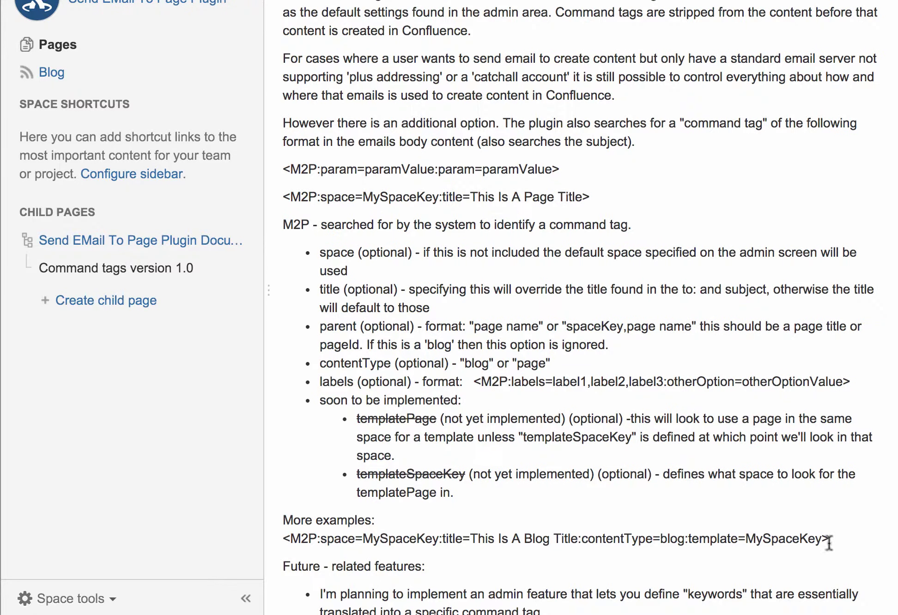
drag(829, 543, 284, 543)
key(super+c)
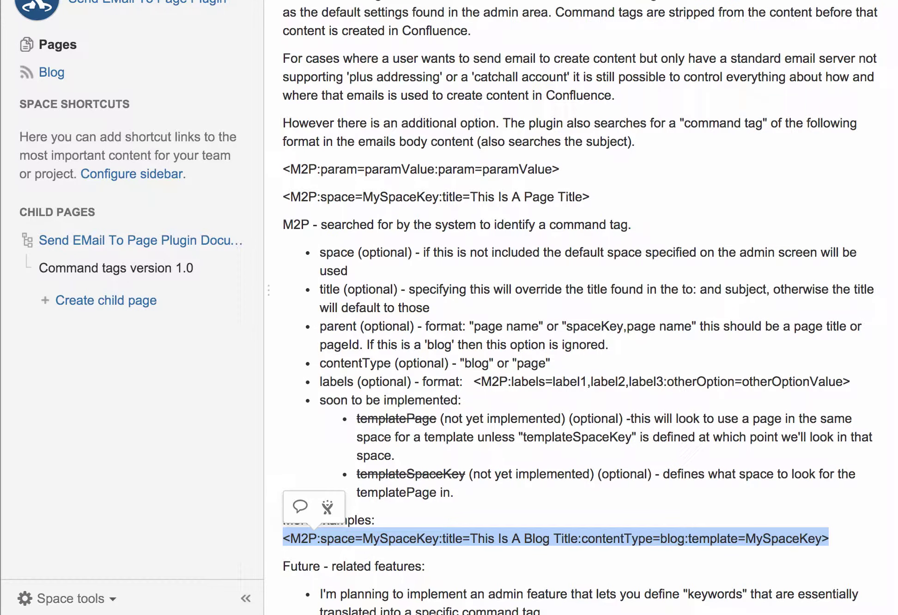
key(super+Tab)
key(super+Tab)
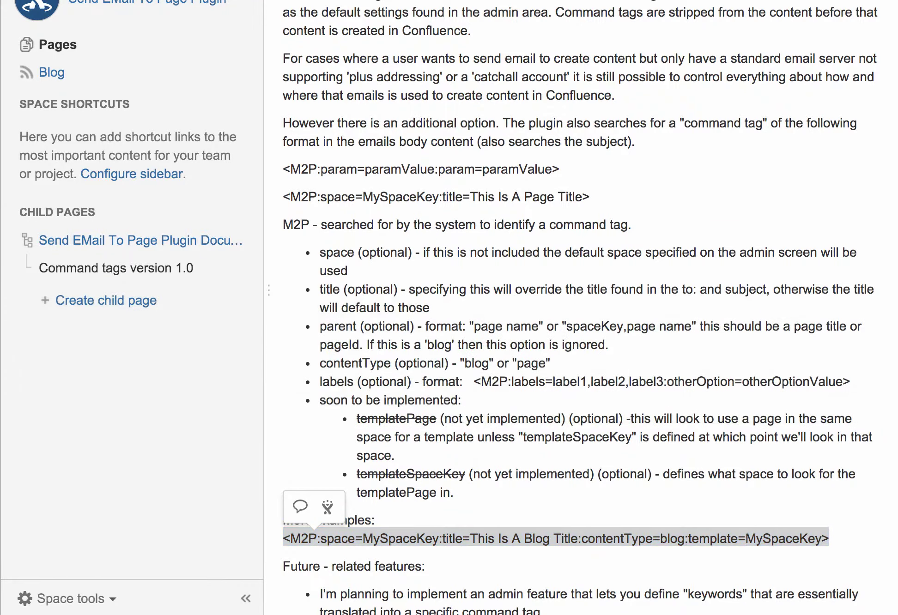
key(super+n)
- Address the email to the test mailbox, subject 'should go to blog', and paste the command tag
text(test)
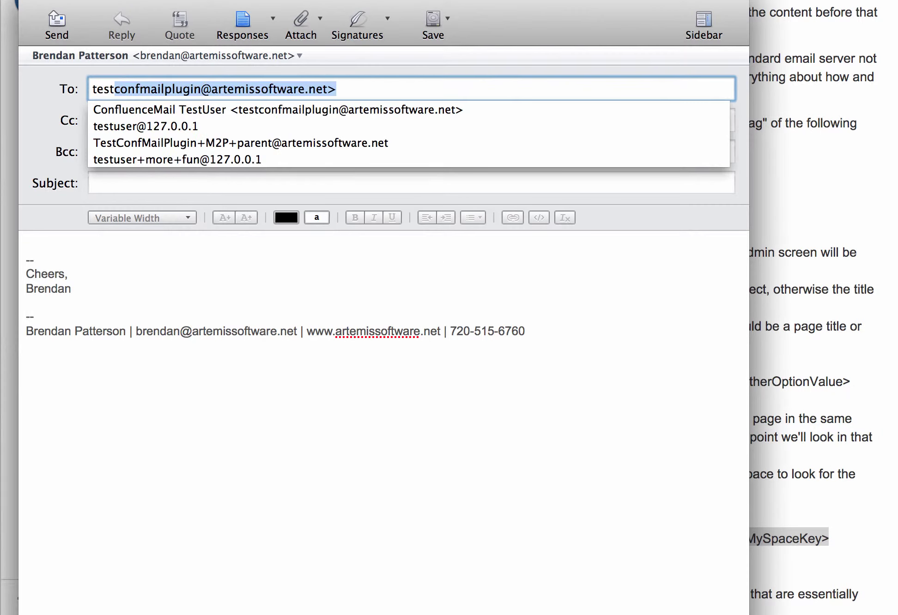
key(Tab)
key(Tab)
key(Tab)
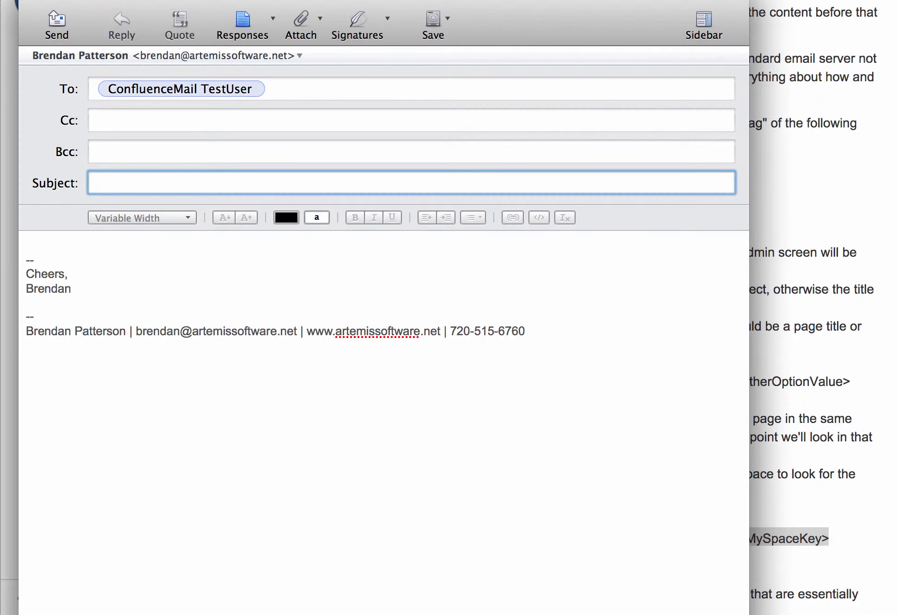
text(should go to blog)
key(Tab)
key(super+v)
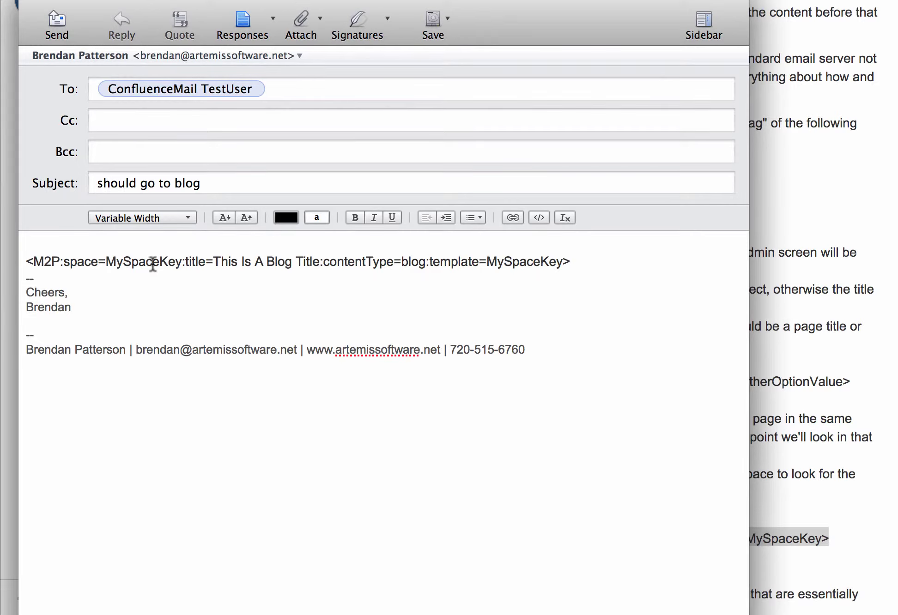
- Change the tag's space to M2P, drop template=MySpaceKey, add 'My blog entry', and send
double_click(113, 264)
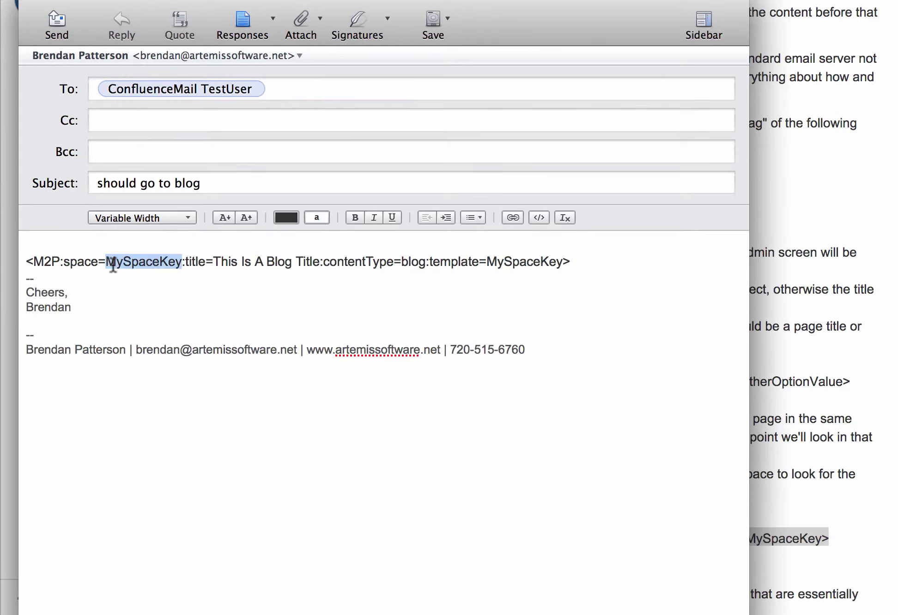
text(M2P)
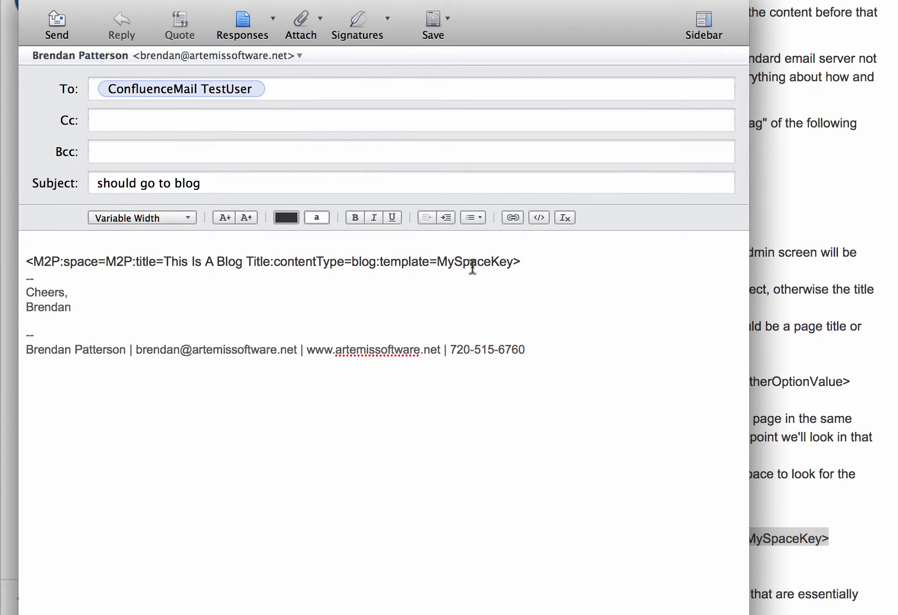
drag(377, 263, 513, 262)
key(BackSpace)
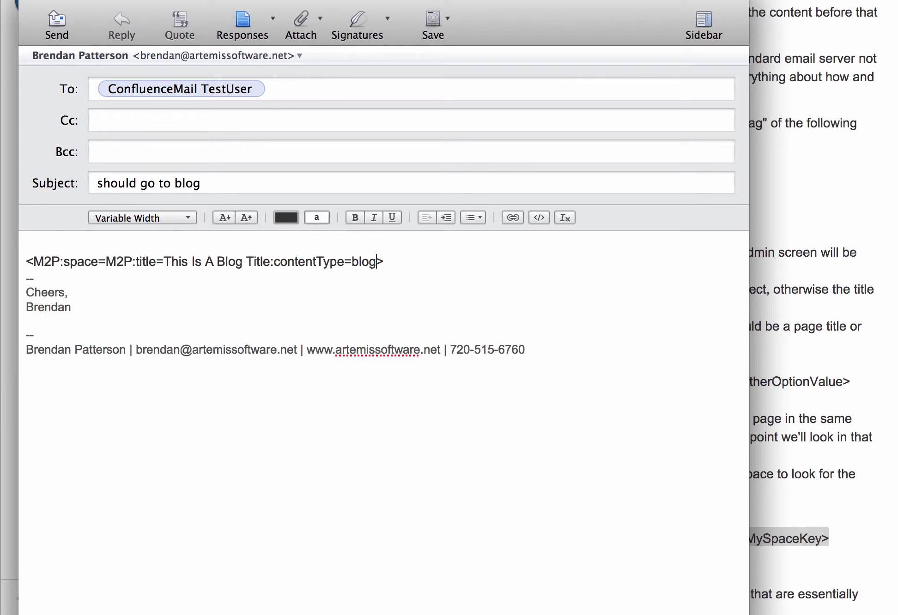
key(super+Up)
key(Return)
key(Return)
text(My)
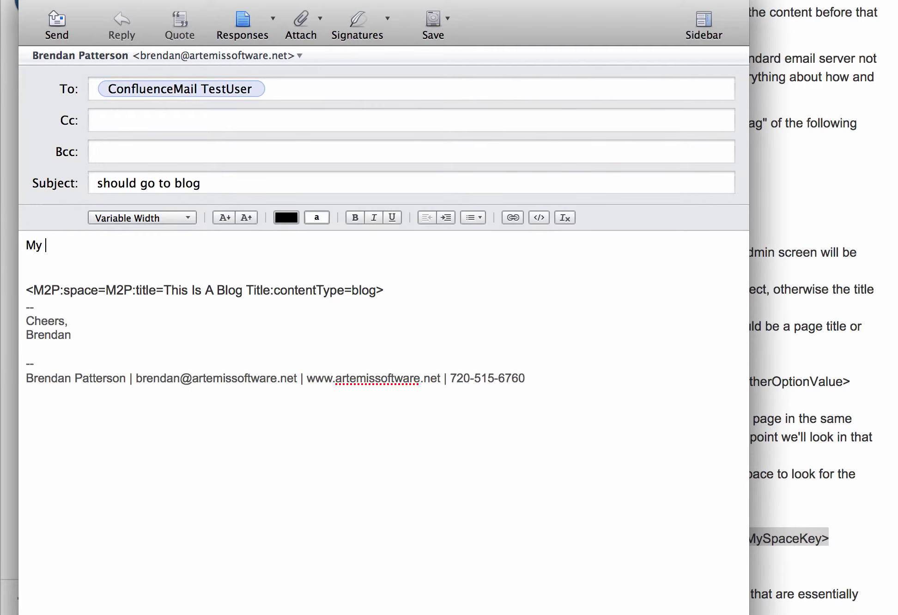
text( blog entry)
key(super+shift+d)
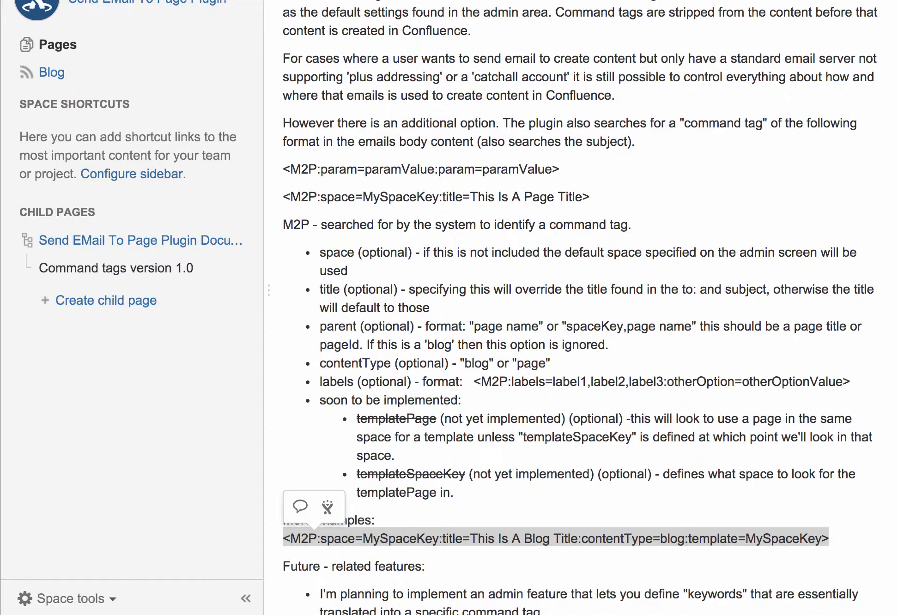
- Run Check EMail Now in the mail plugin's admin settings to fetch the 'should go to blog' email
key(ctrl+Tab)
click(681, 383)
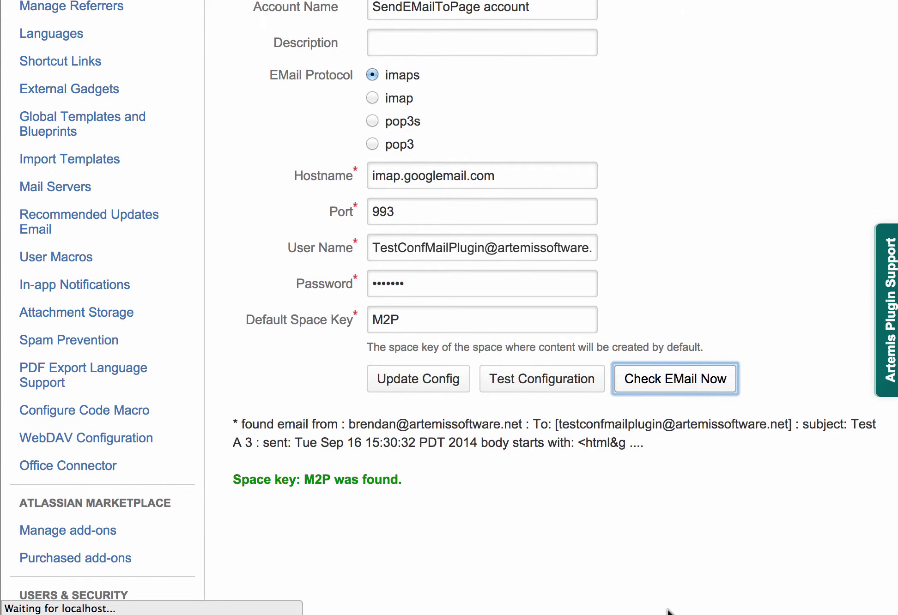
scroll(668, 612, up, 5)
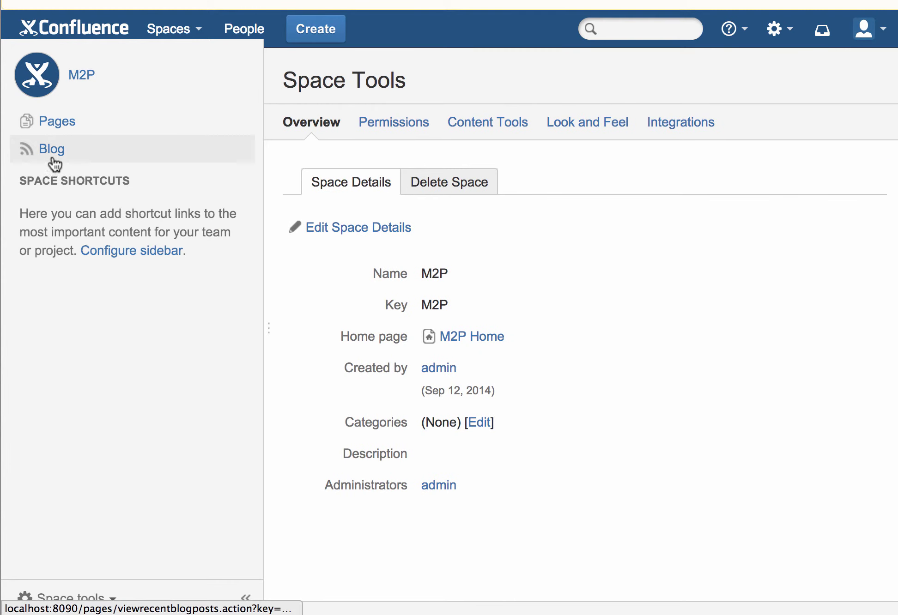
- Open the M2P space's Blog to find the post 'This Is A Blog Title'
click(49, 150)
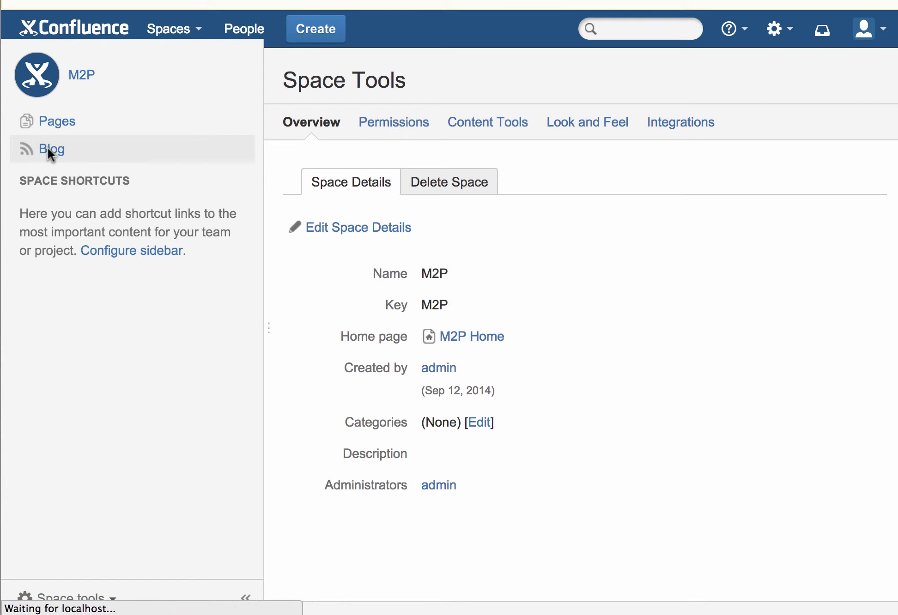
click(315, 231)
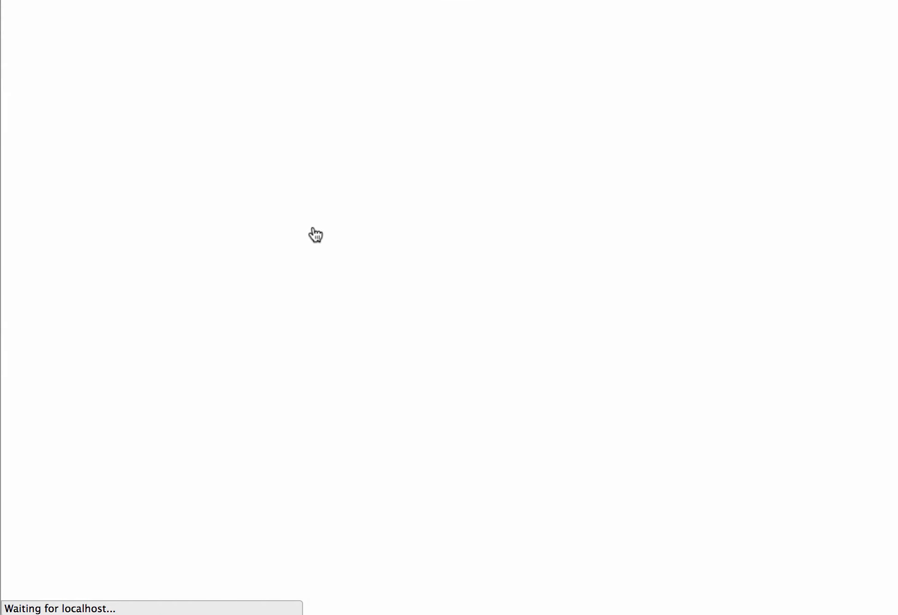